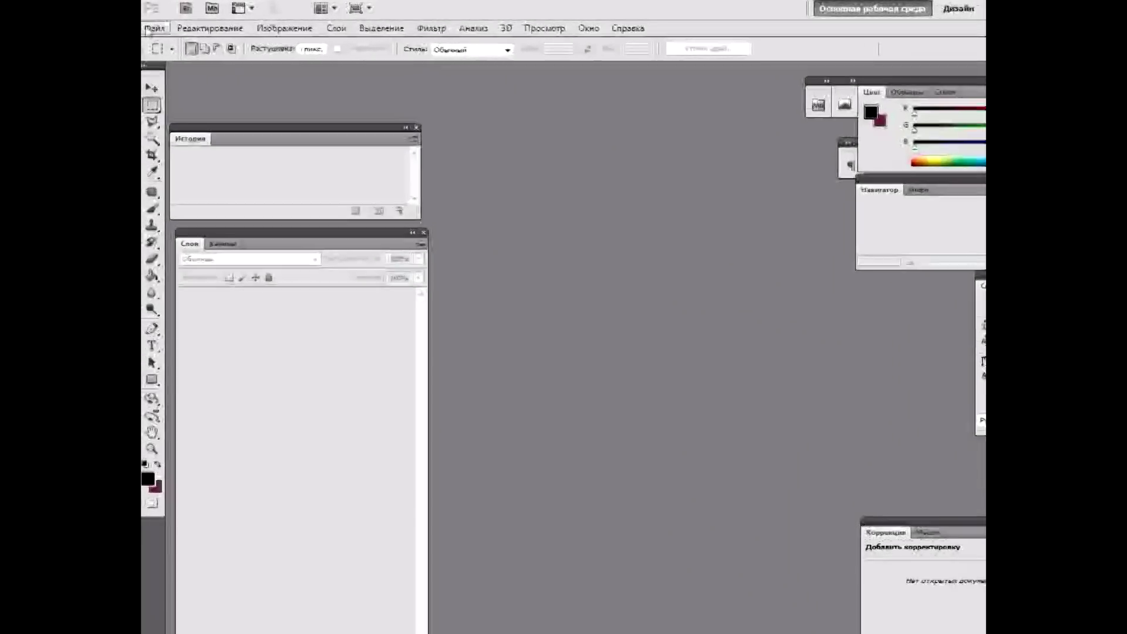
- Open the JPG portrait of the smiling man in a grey suit from its folder
click(152, 24)
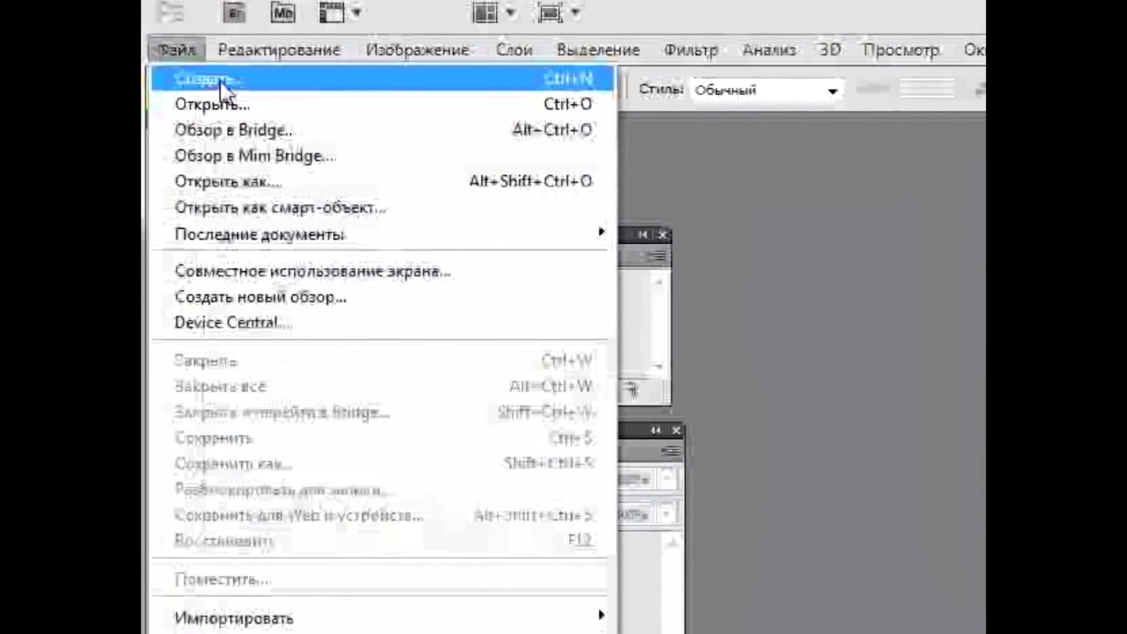
click(225, 106)
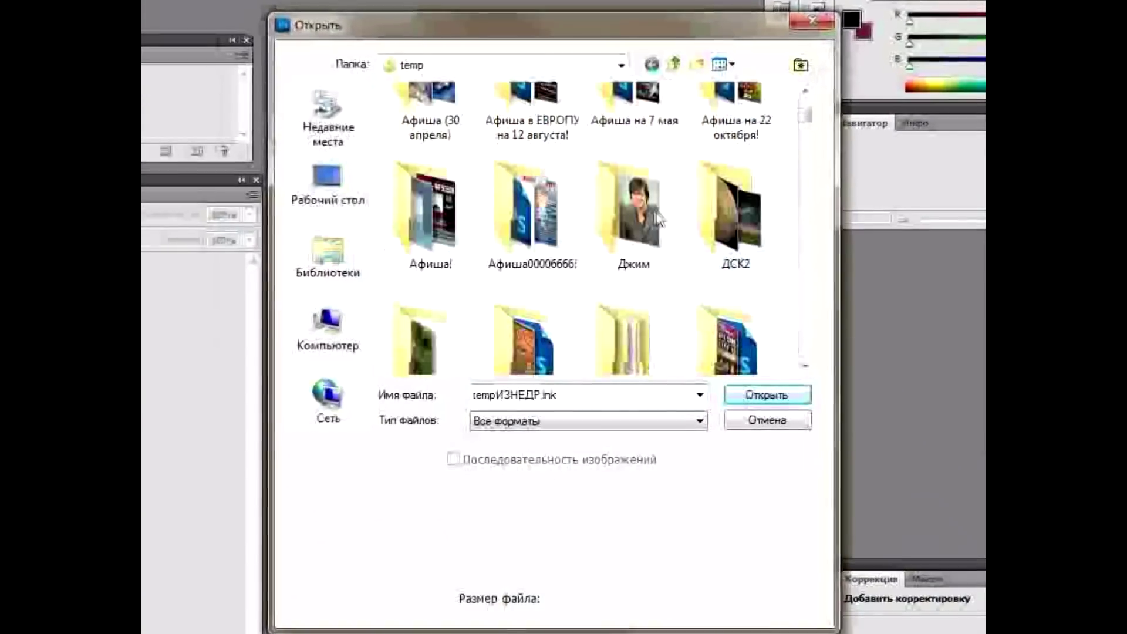
double_click(634, 212)
click(402, 141)
double_click(401, 135)
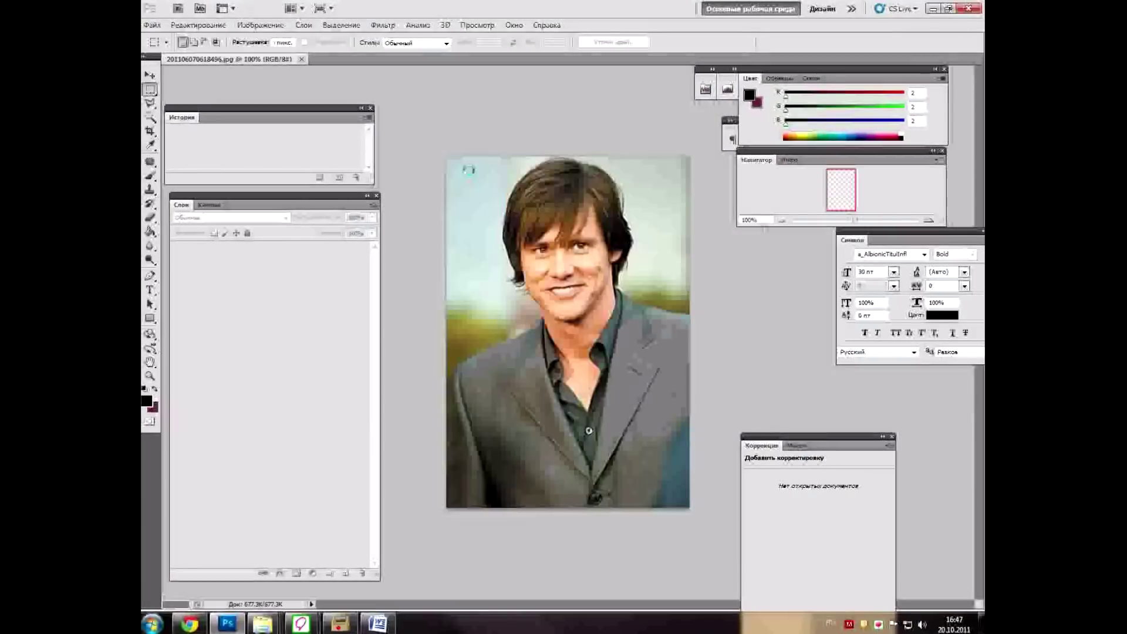
- Duplicate the Background layer and delete the original, leaving the copy as the only layer
drag(773, 440, 764, 380)
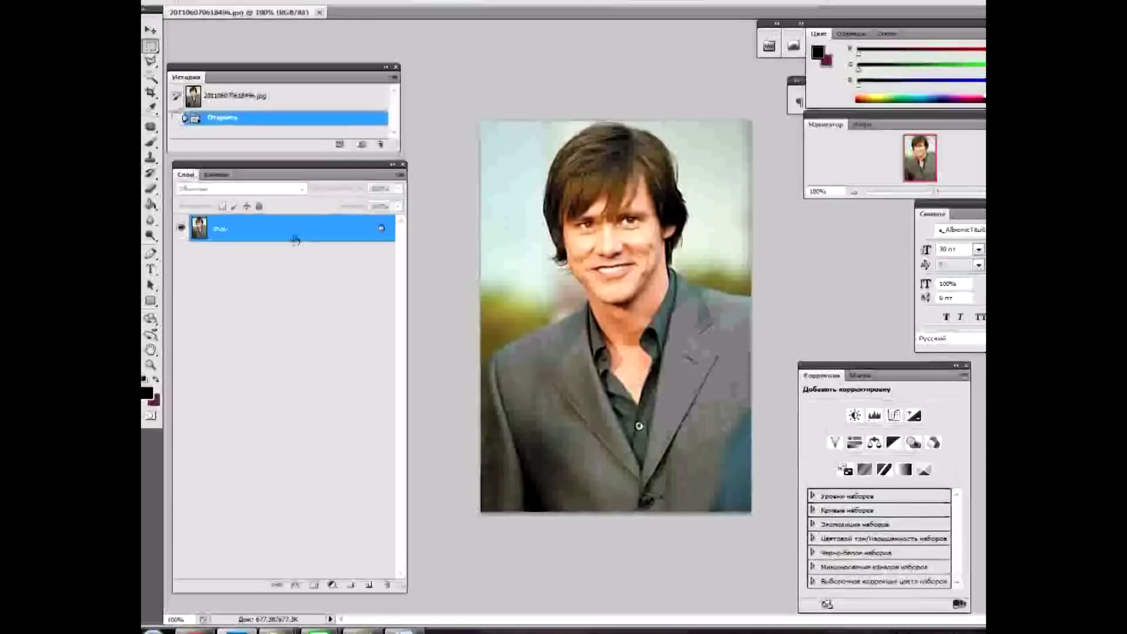
mouse_move(276, 253)
mouse_down()
mouse_move(306, 580)
mouse_move(381, 588)
mouse_up()
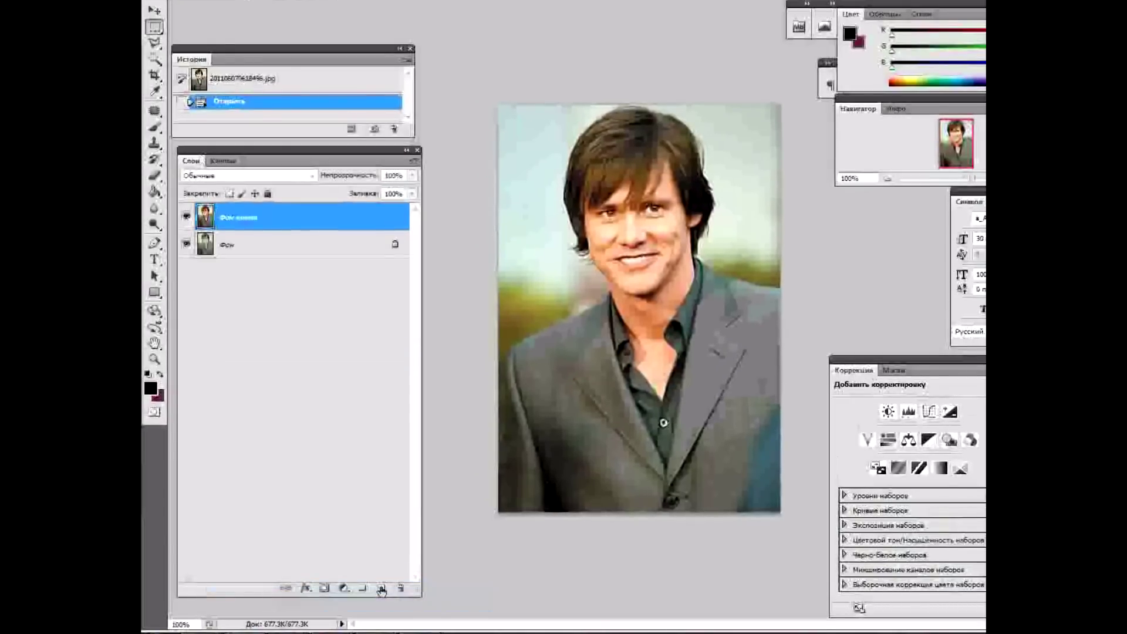
drag(249, 256, 401, 587)
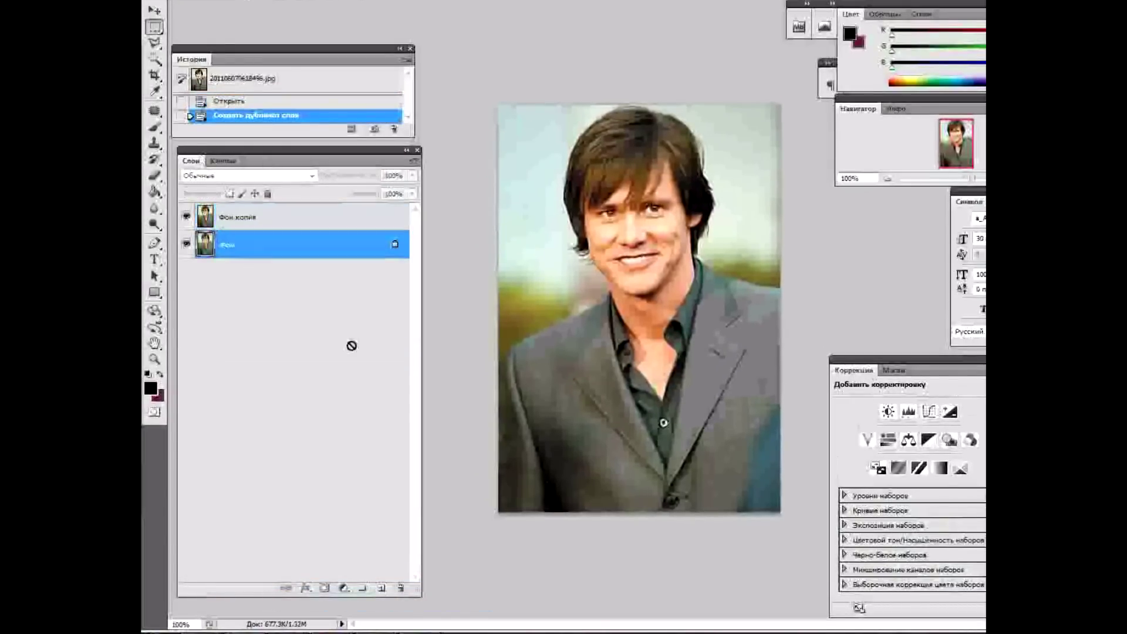
click(187, 217)
click(187, 217)
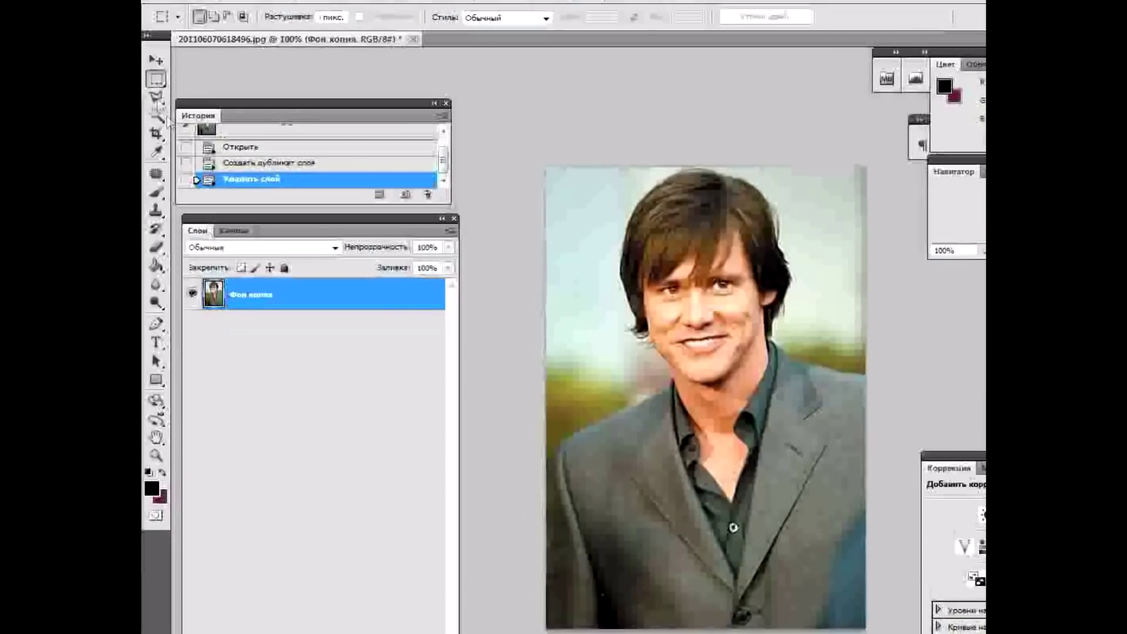
key(l)
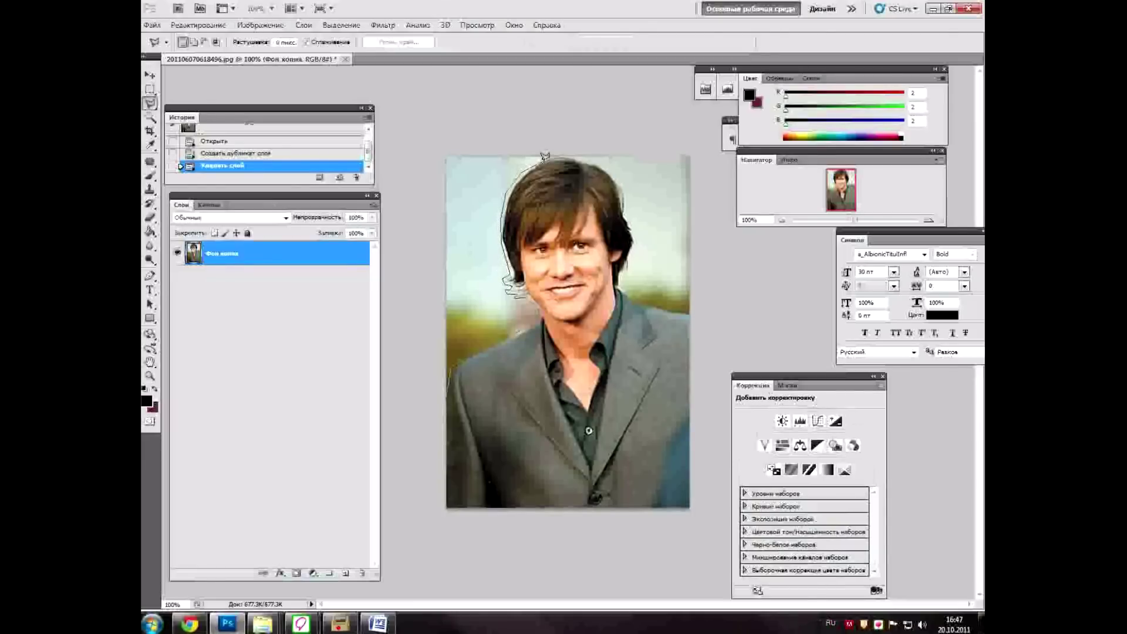
- Cut away the background left and right of the man's head with the Polygonal Lasso, then deselect
click(395, 65)
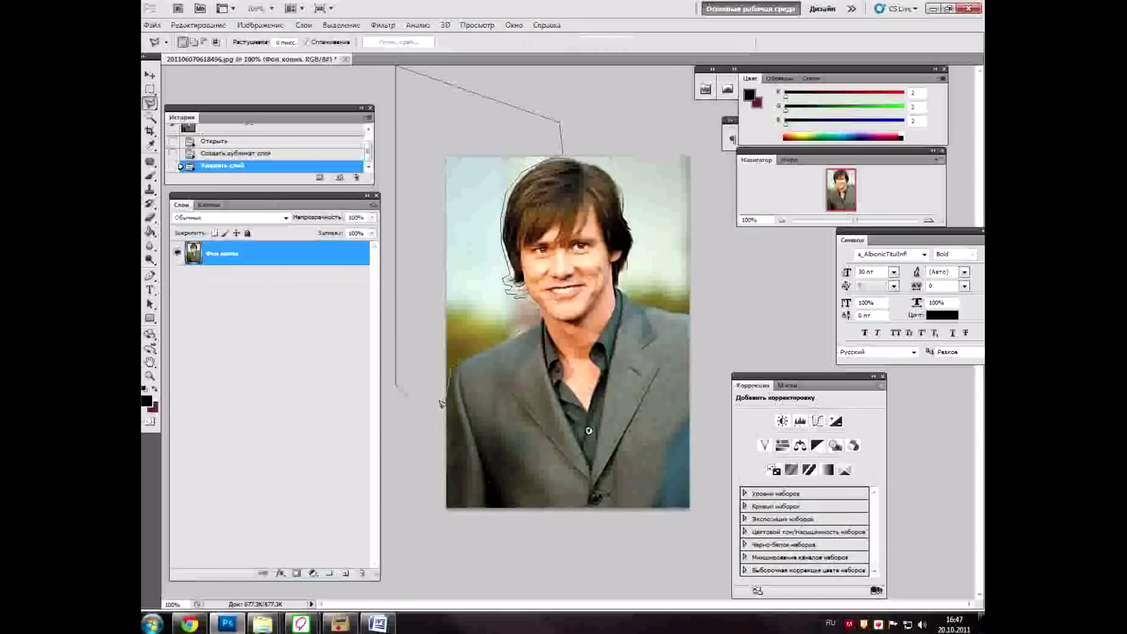
double_click(443, 403)
key(Delete)
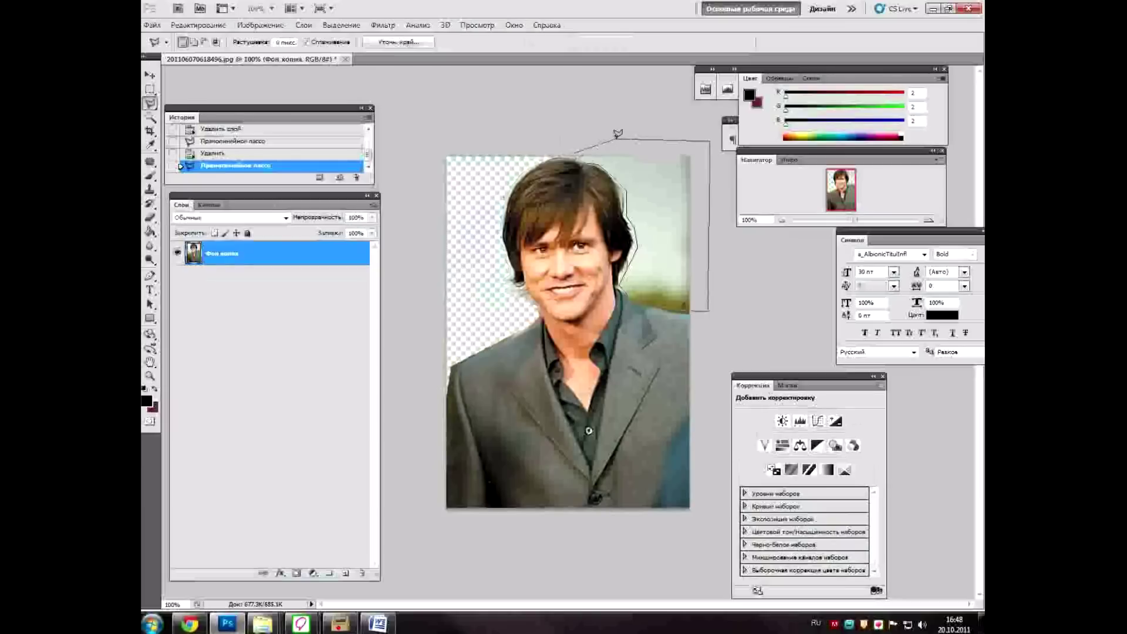
click(617, 135)
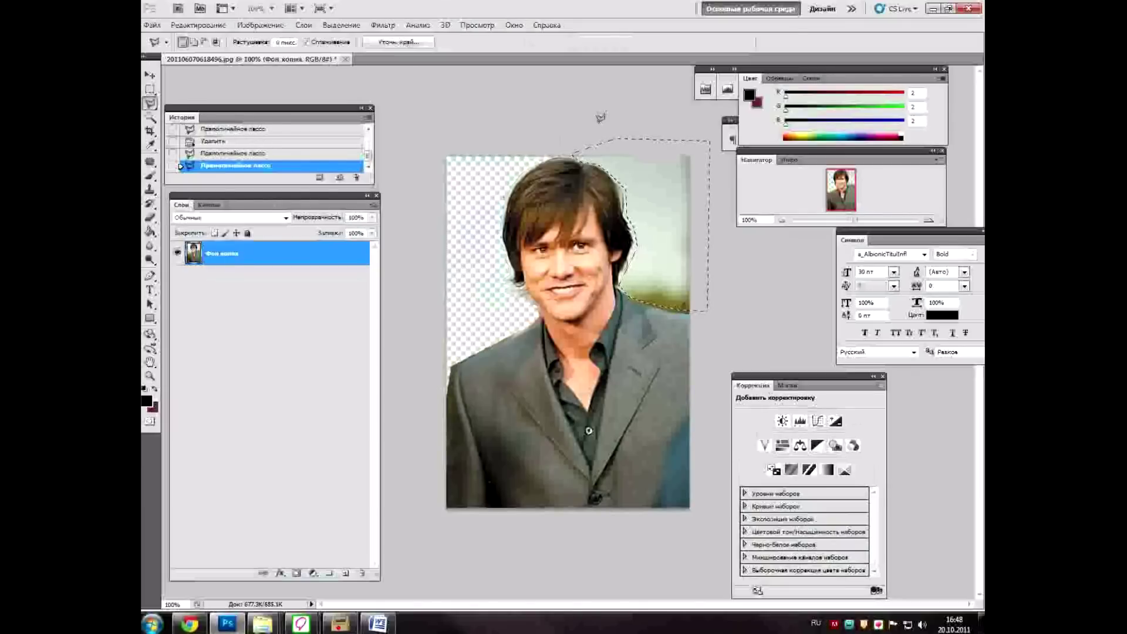
key(Delete)
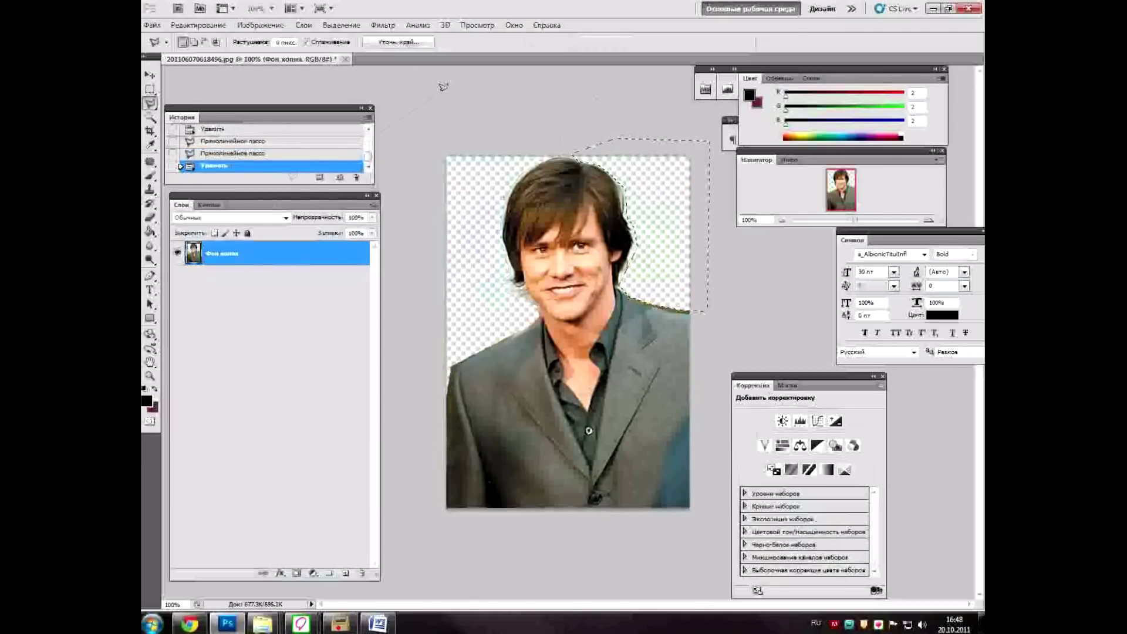
key(Escape)
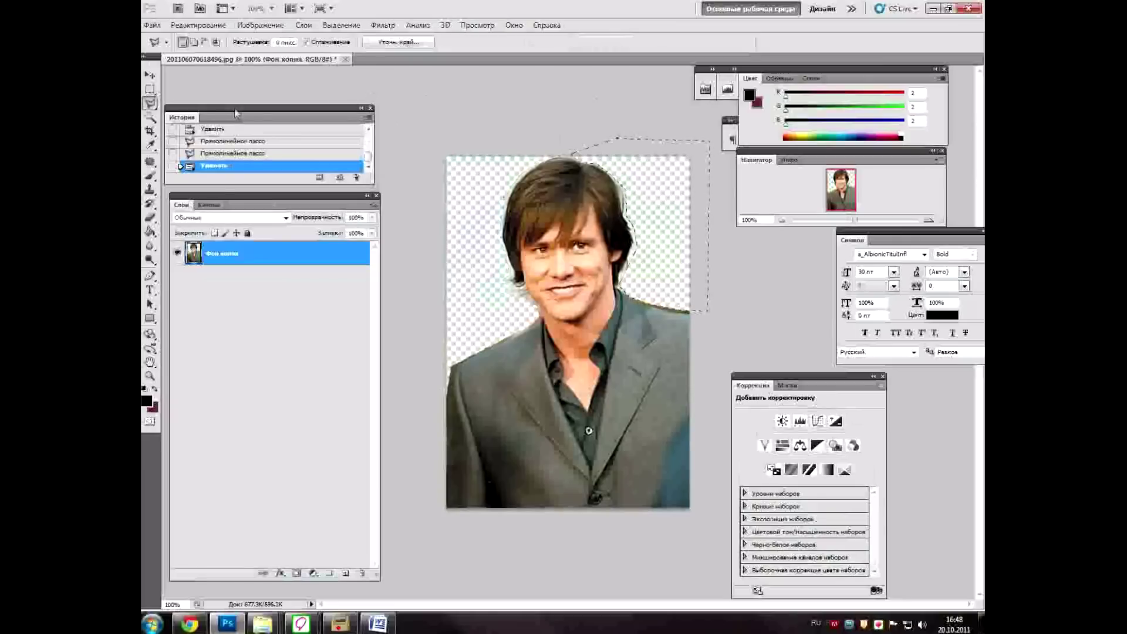
key(m)
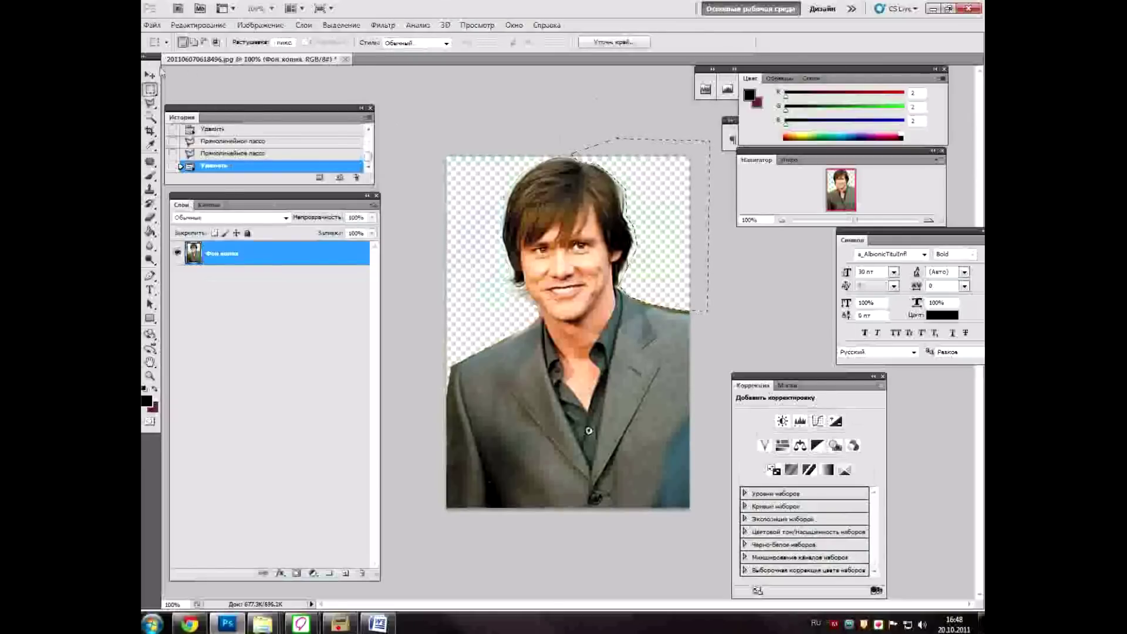
key(ctrl+d)
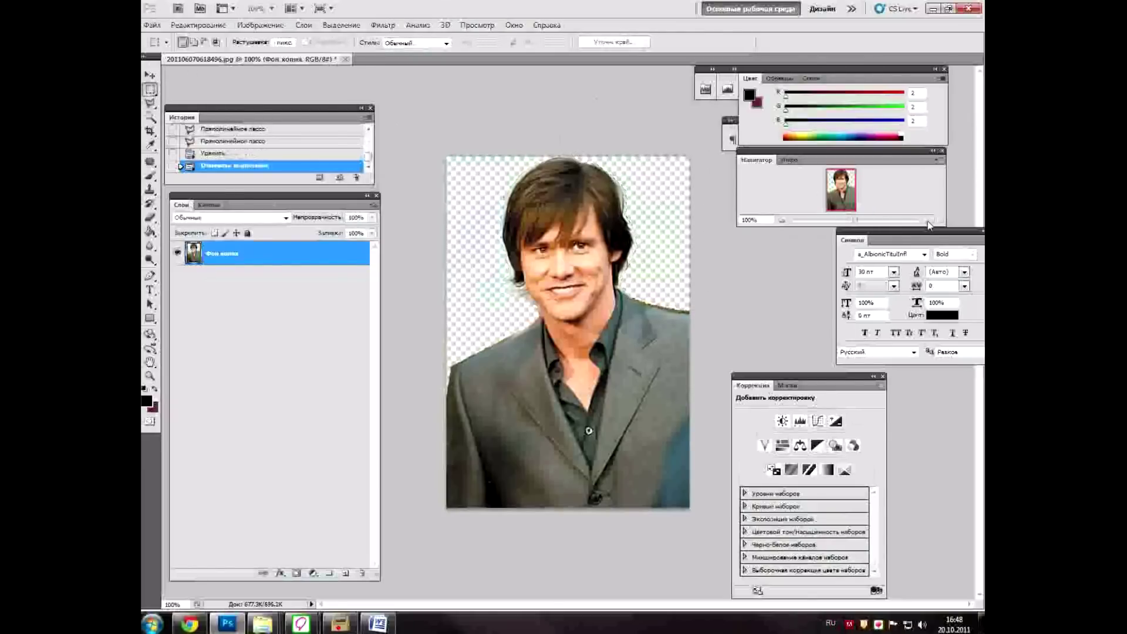
- At 200% zoom, erase leftover fringe near the neck and shoulder with a smaller soft eraser
drag(833, 221, 867, 222)
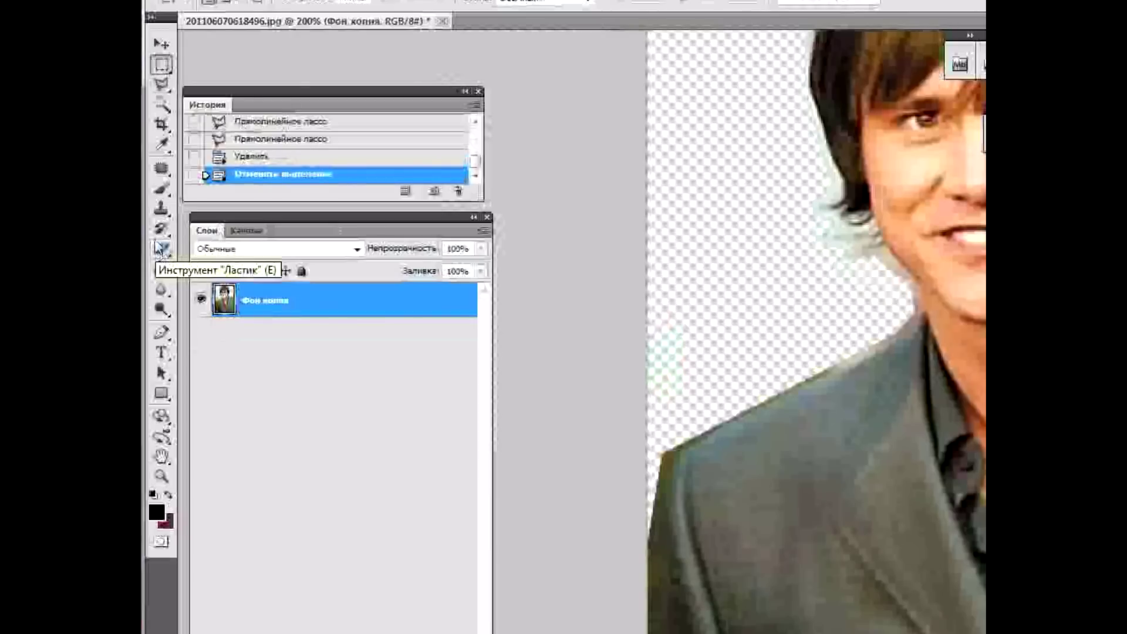
click(162, 250)
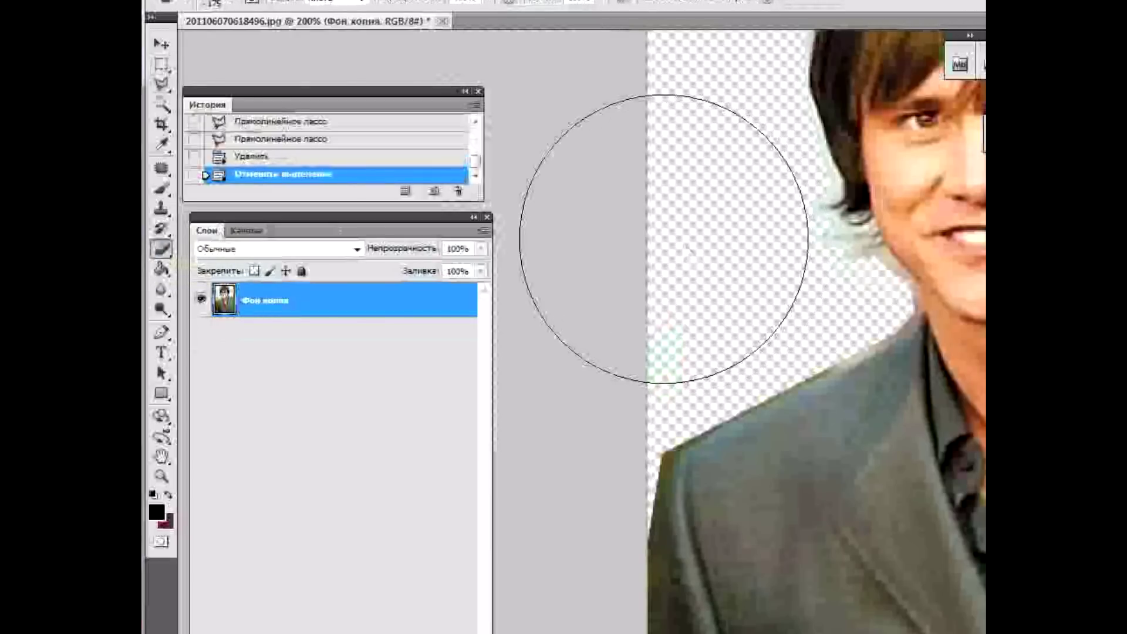
key(bracketleft)
key(bracketleft)
key(bracketleft)
key(bracketleft)
click(232, 6)
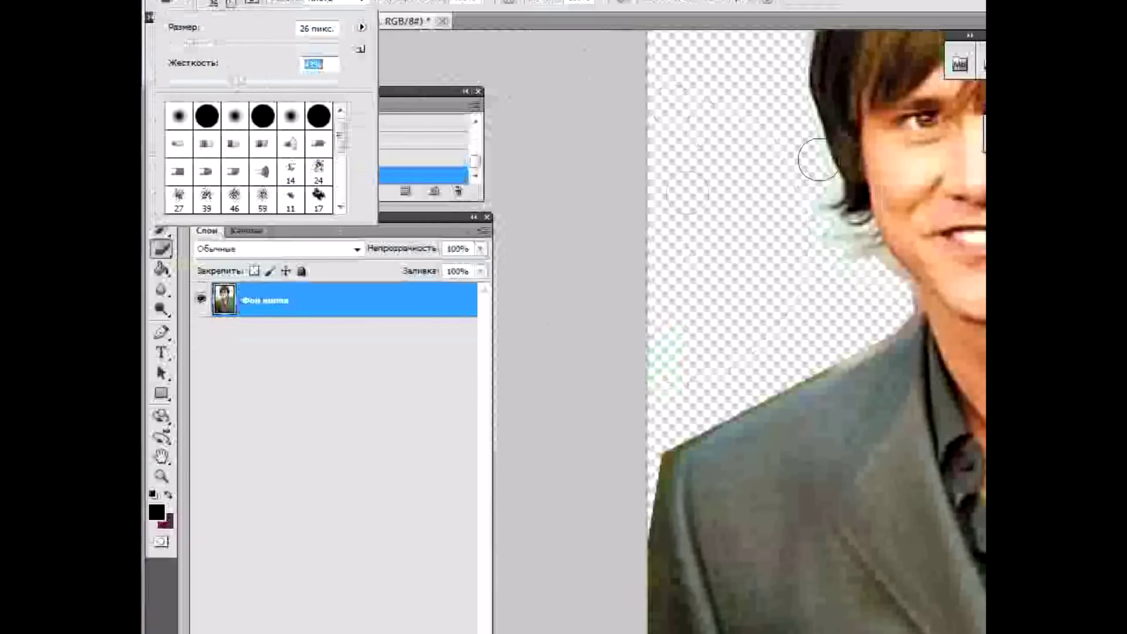
key(Return)
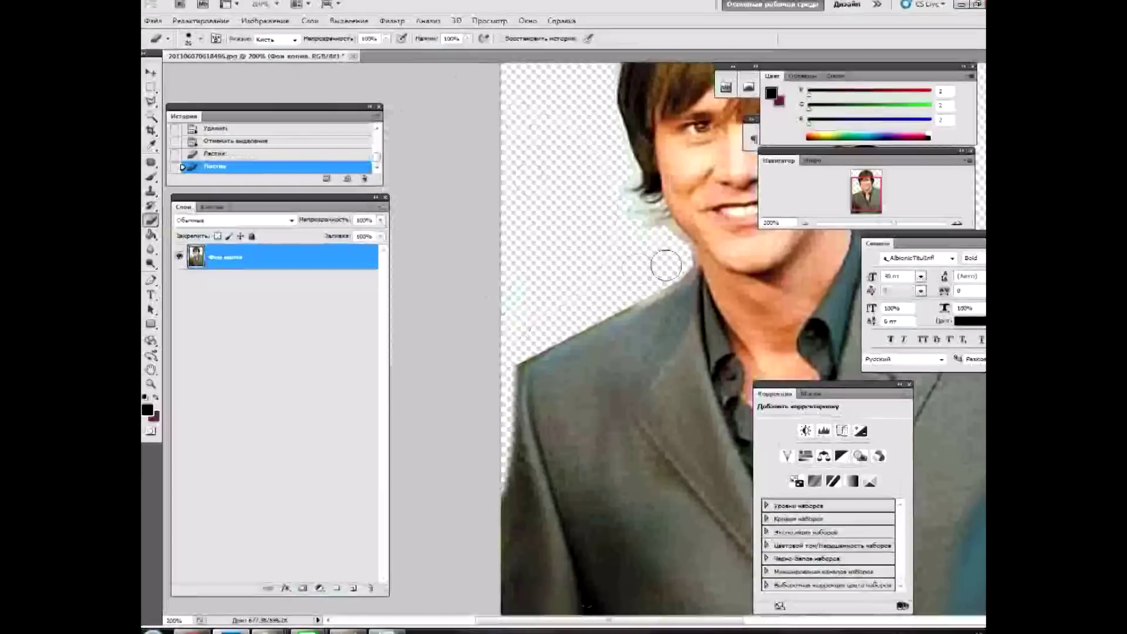
drag(661, 259, 656, 264)
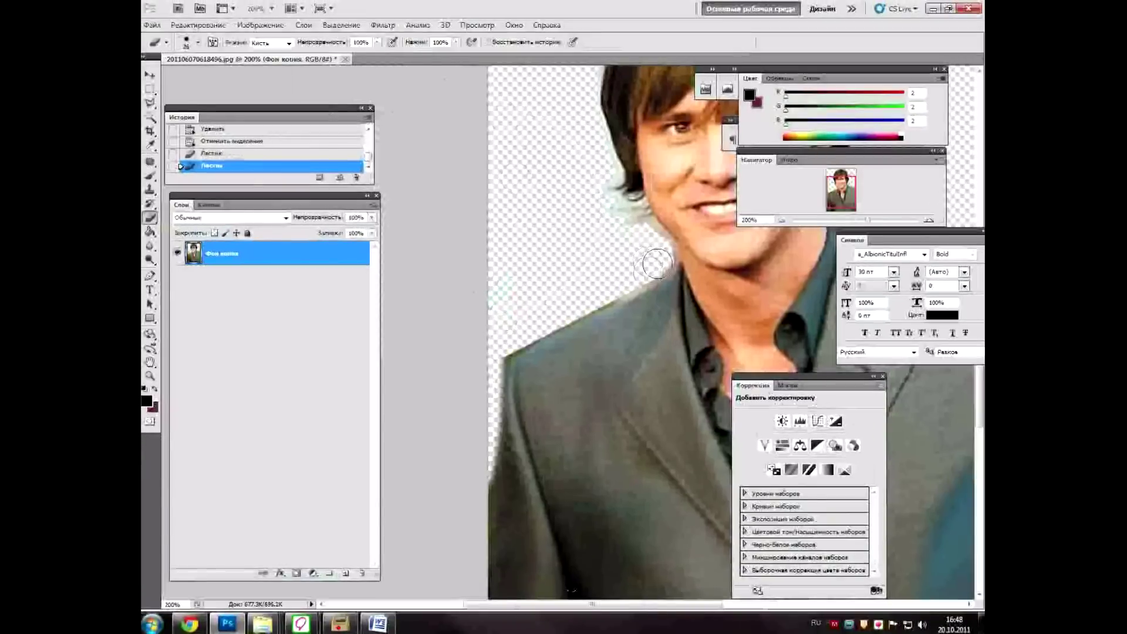
mouse_move(554, 315)
mouse_down()
mouse_move(478, 360)
mouse_move(619, 277)
mouse_up()
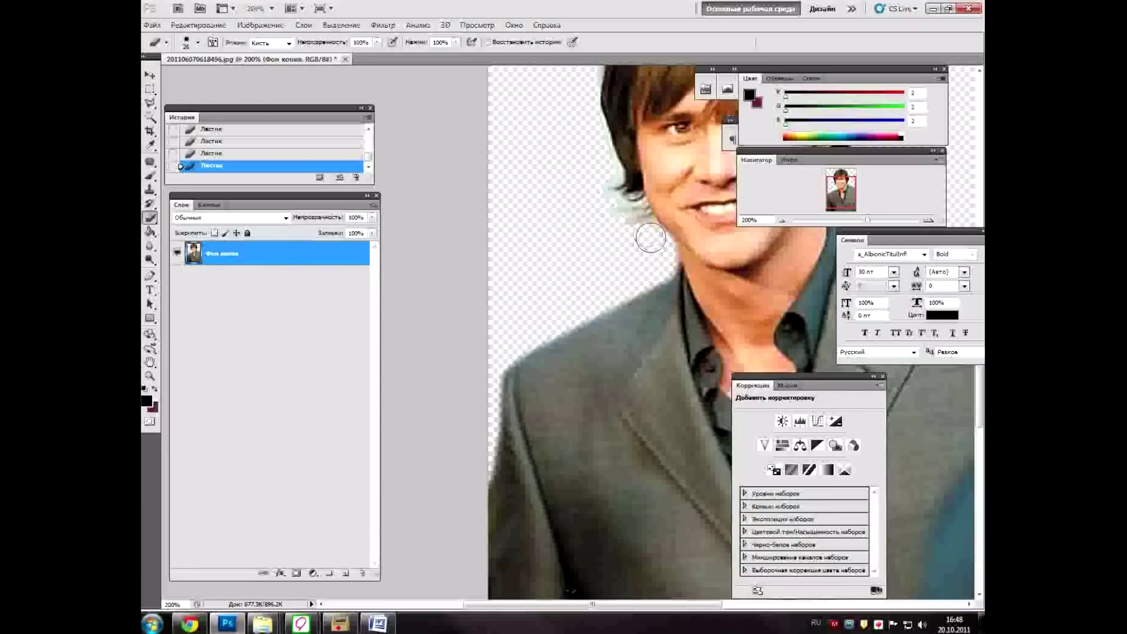
- Switch the eraser to scatter brush 48 and erase fringe along the shoulder and beside the cheek
click(198, 42)
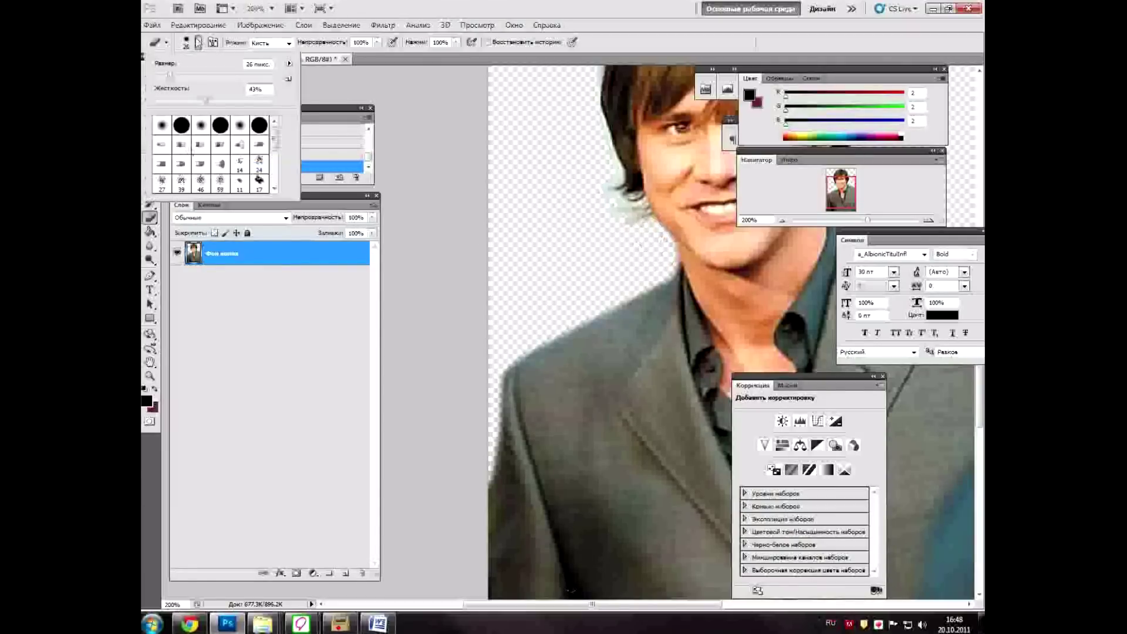
click(201, 182)
click(616, 217)
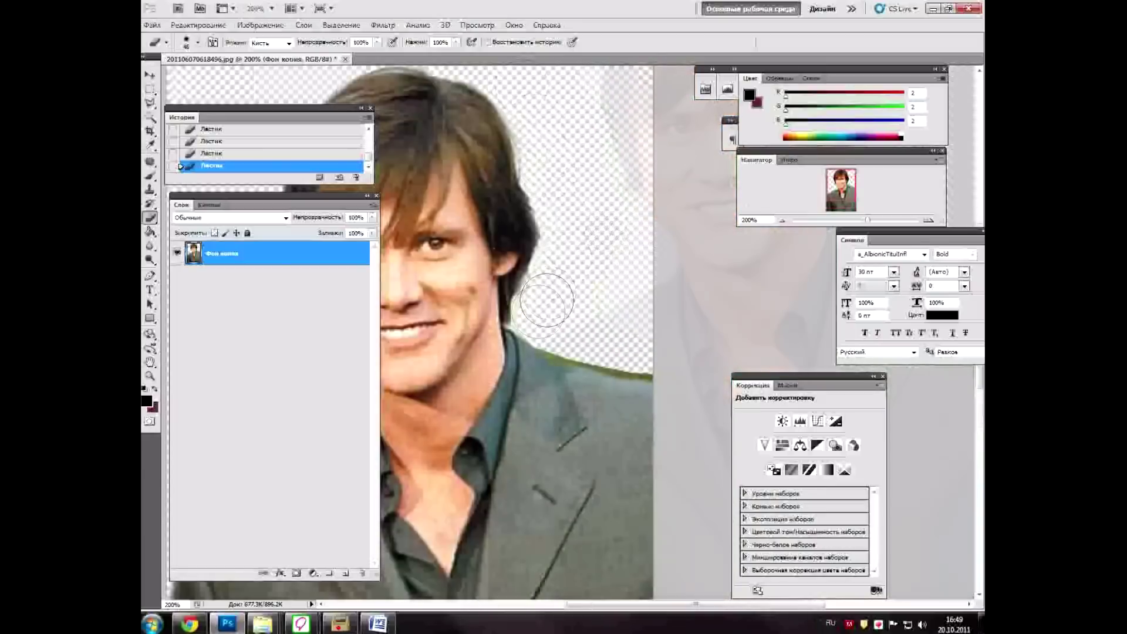
drag(583, 334, 540, 320)
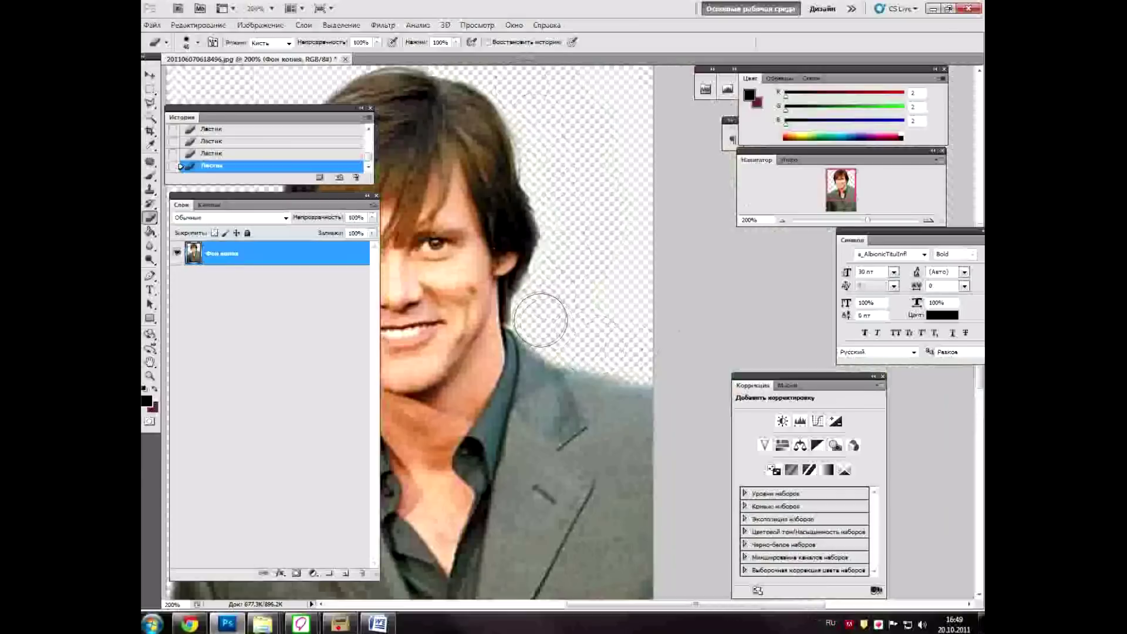
click(189, 42)
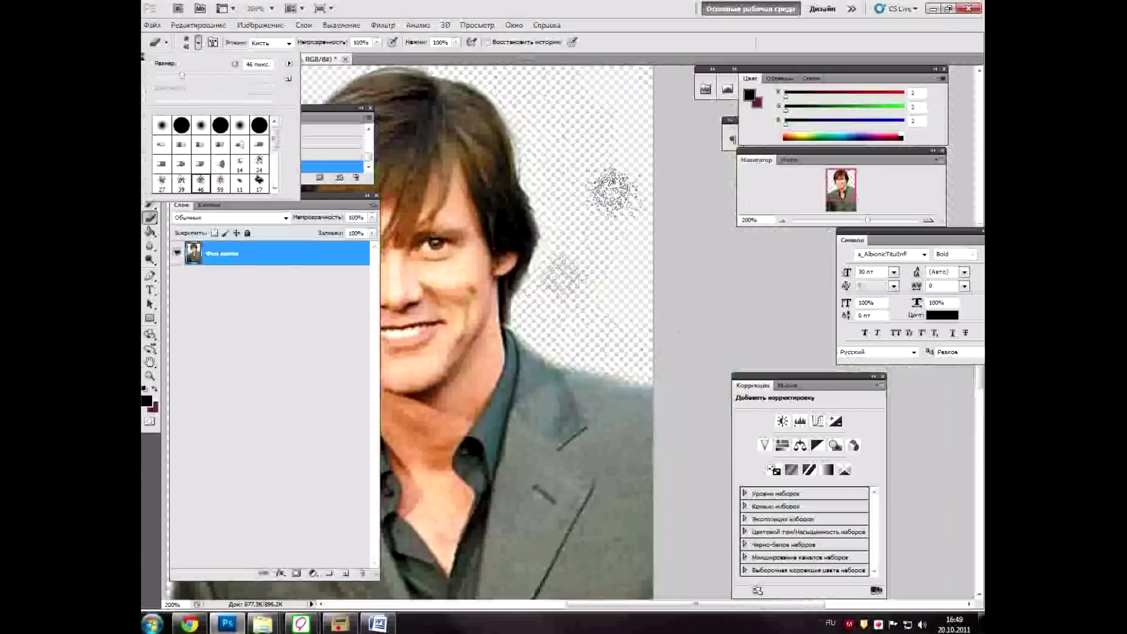
click(550, 296)
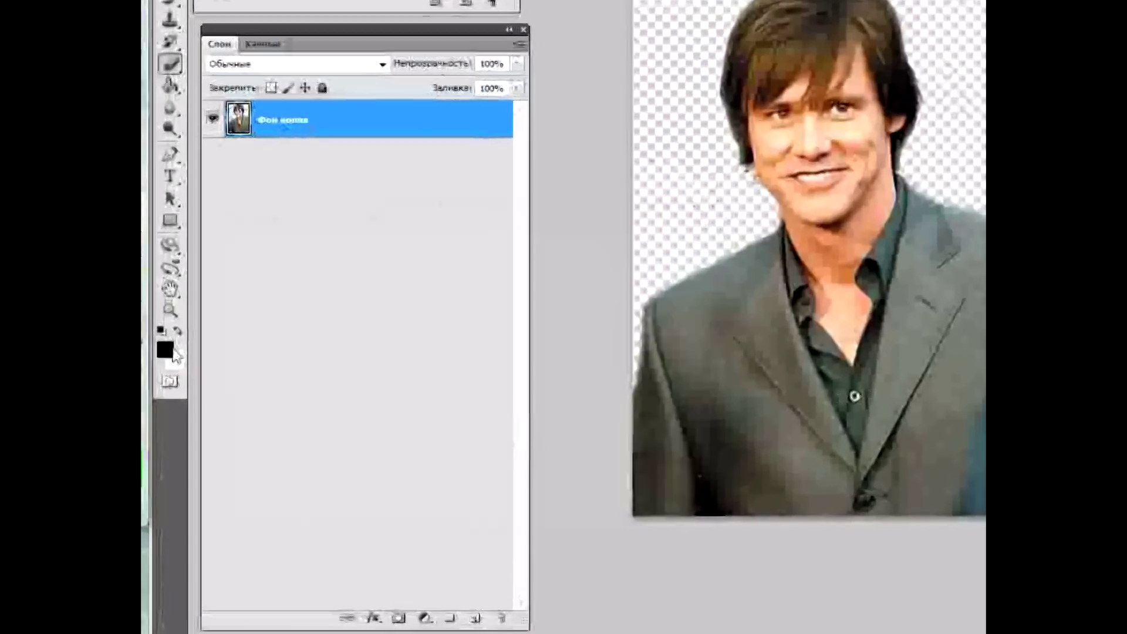
- Set the foreground colour to black and the background colour to white
click(172, 351)
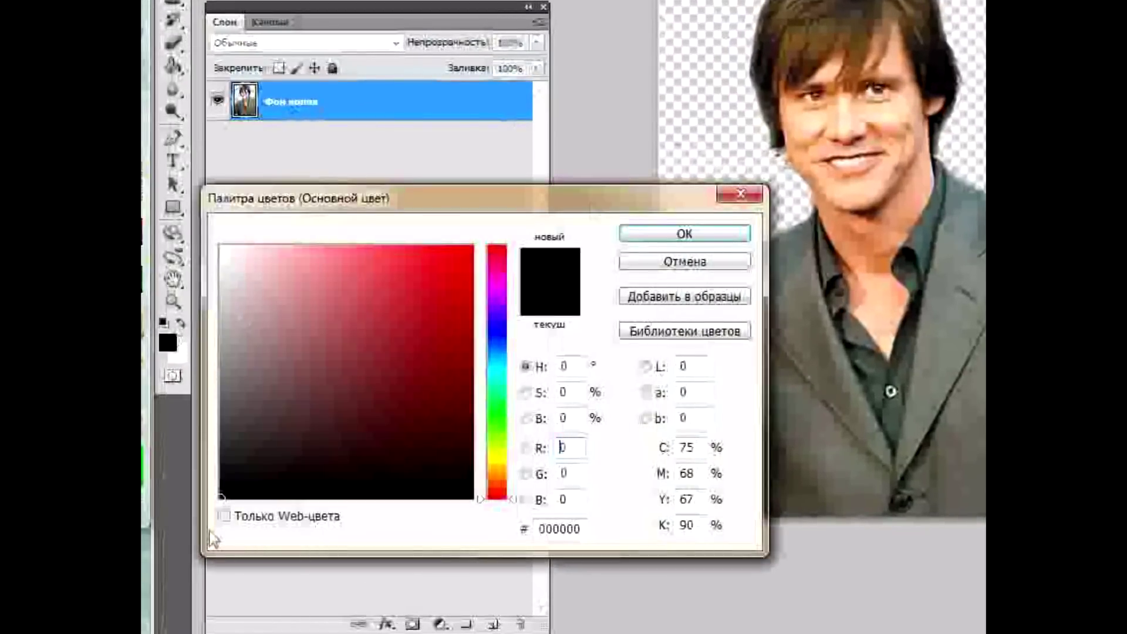
click(632, 232)
click(182, 355)
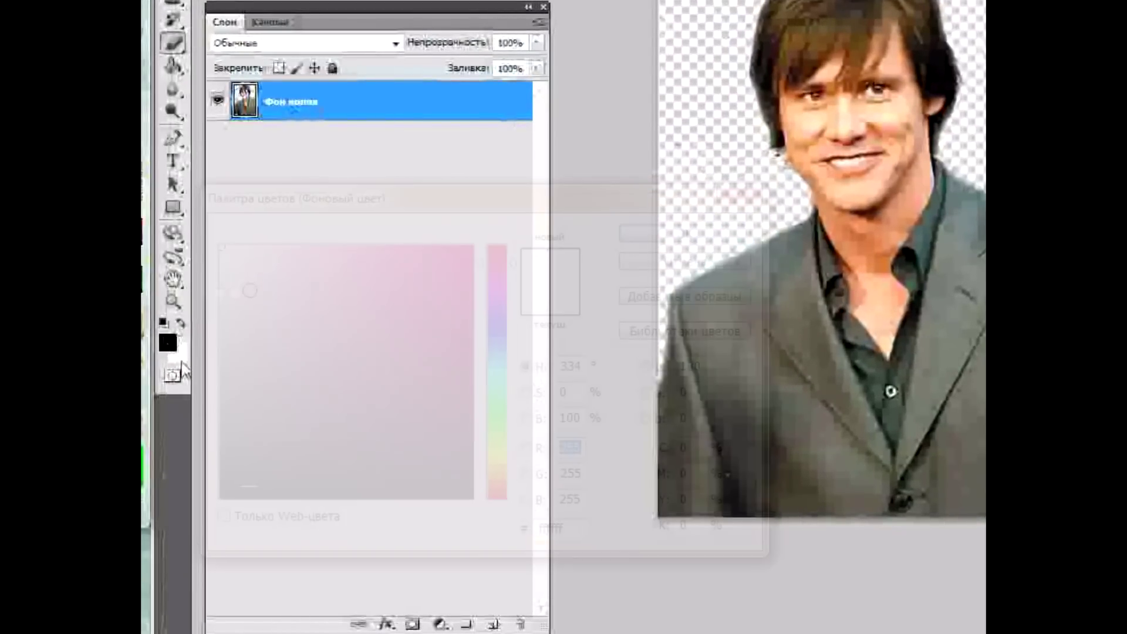
click(684, 234)
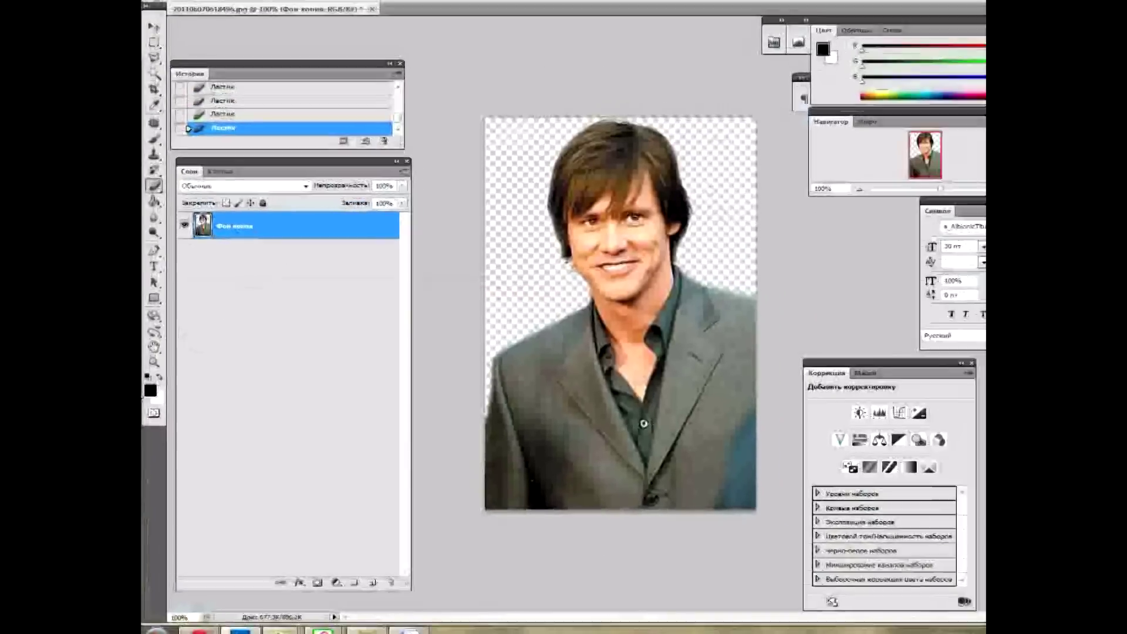
key(ctrl+minus)
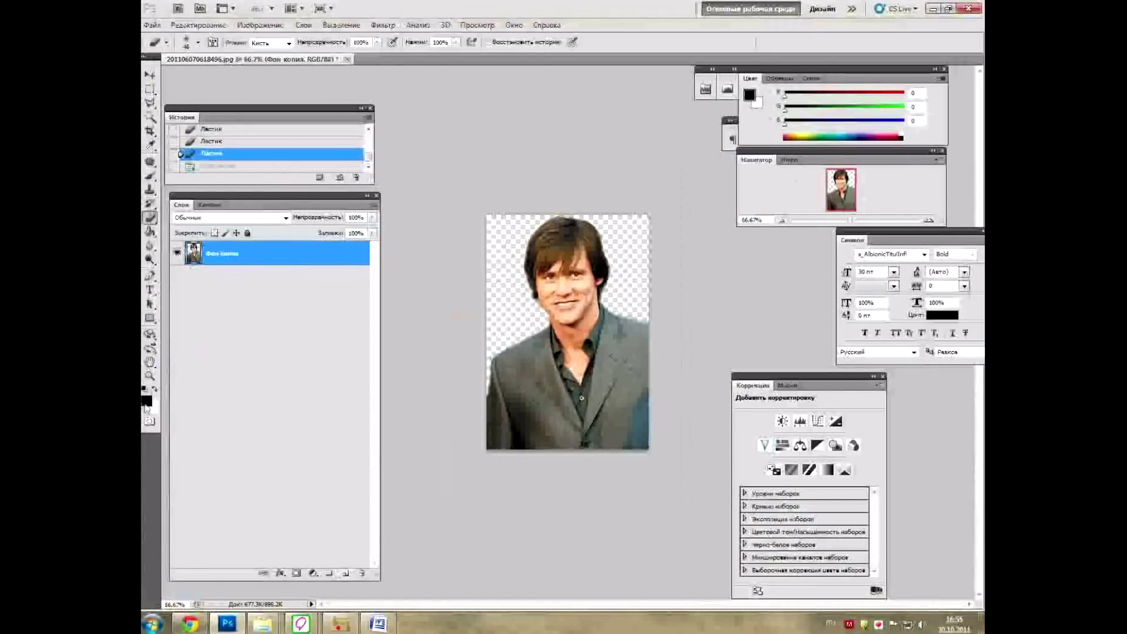
click(146, 399)
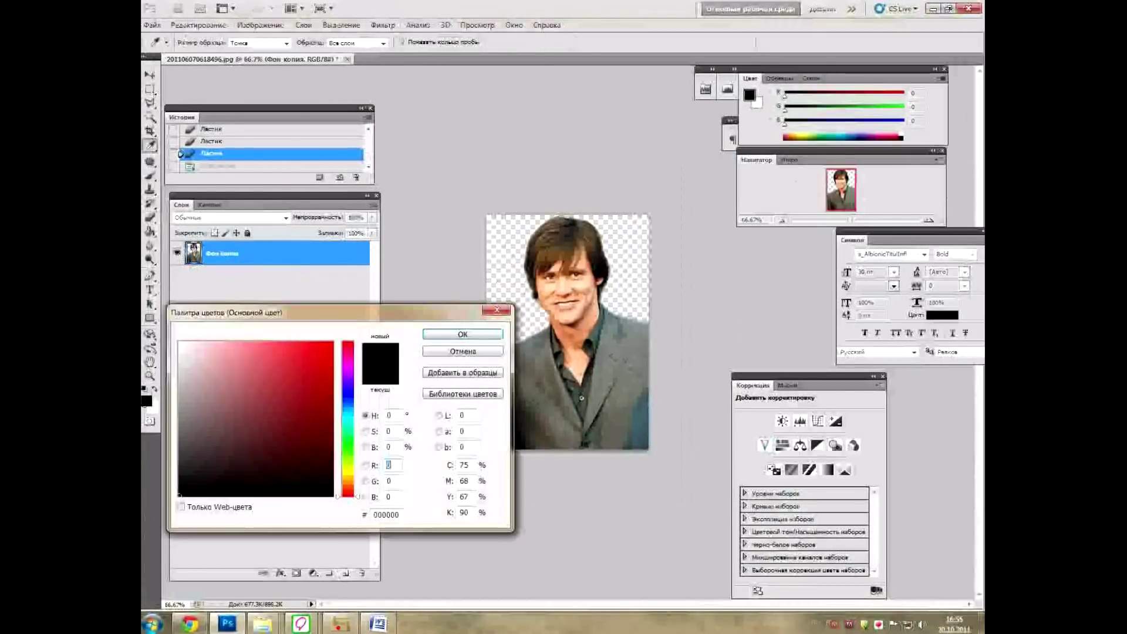
click(469, 333)
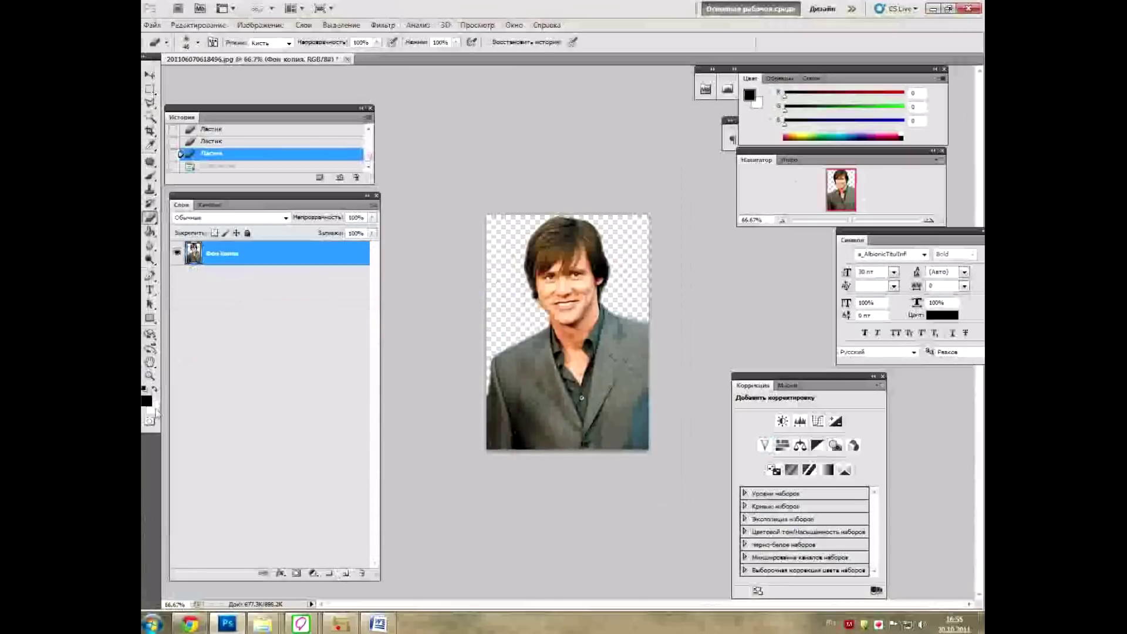
click(155, 410)
key(Return)
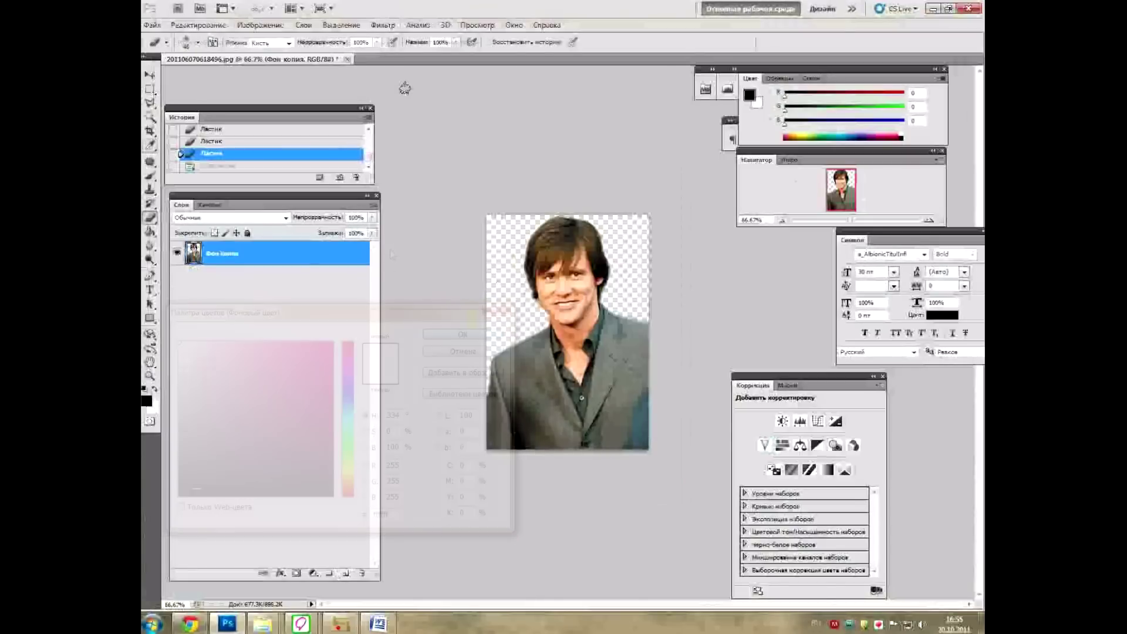
click(383, 25)
mouse_move(236, 321)
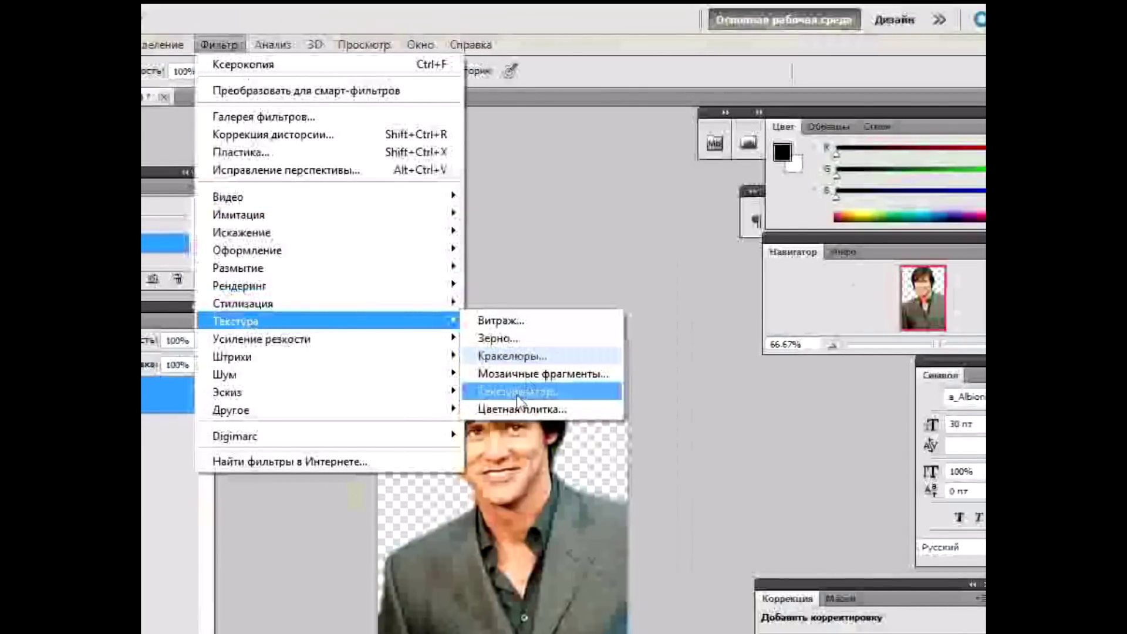
- Apply the Sketch > Photocopy (Ксерокопия) filter with Detail around 21 to the portrait
click(491, 399)
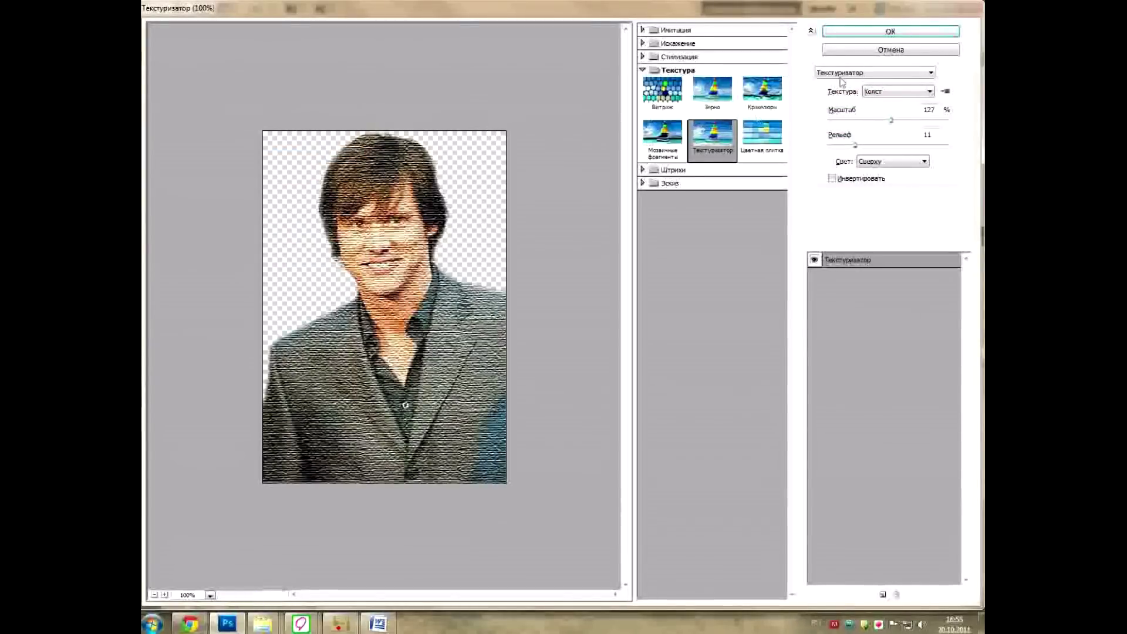
click(841, 75)
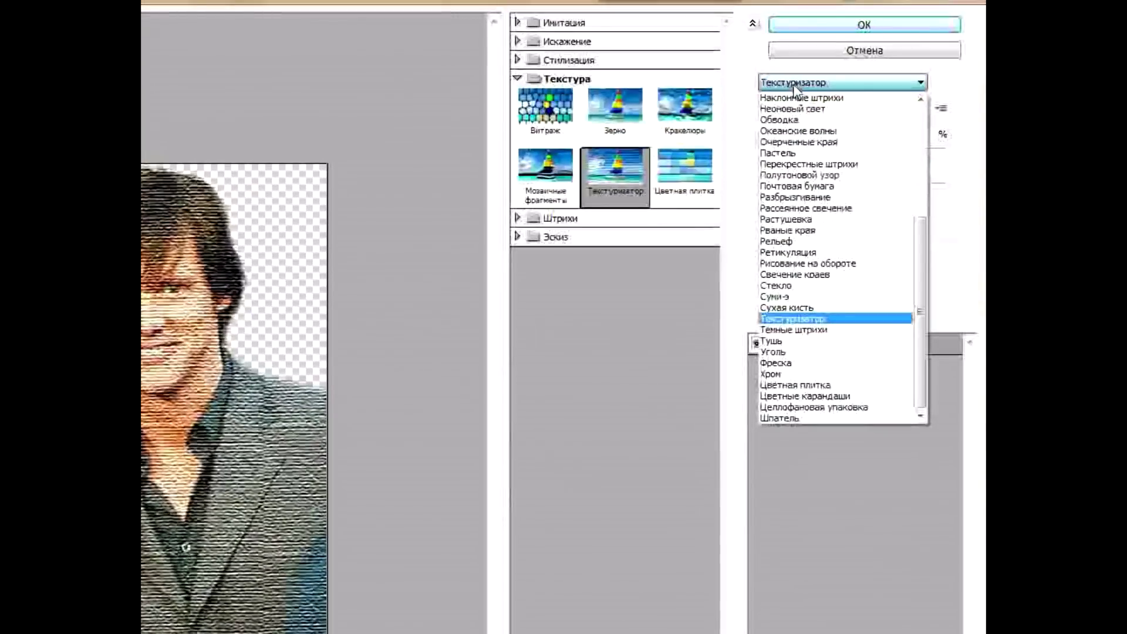
scroll(796, 88, up, 1)
scroll(795, 88, up, 1)
scroll(795, 88, up, 1)
scroll(795, 88, up, 1)
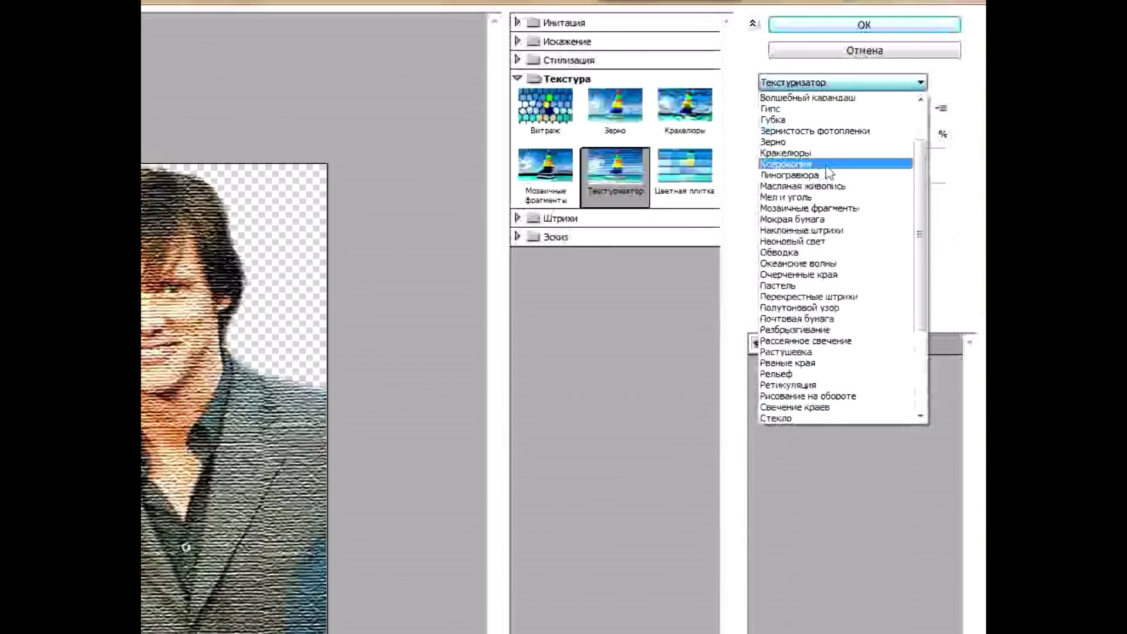
click(829, 165)
mouse_move(837, 120)
mouse_down()
mouse_move(926, 120)
mouse_move(957, 140)
mouse_up()
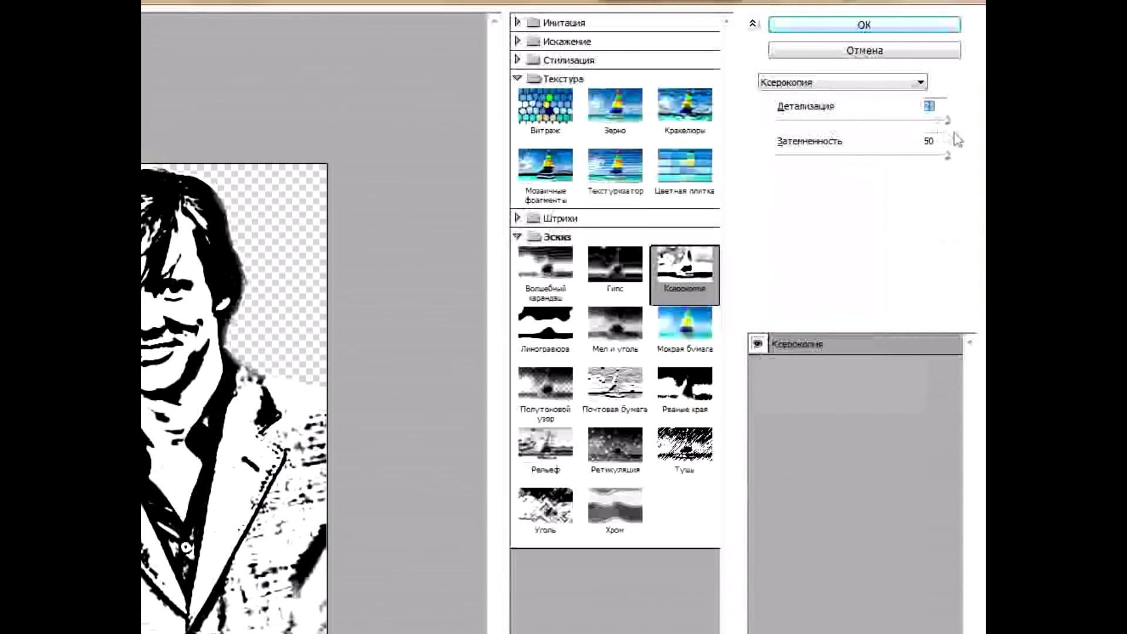
click(863, 26)
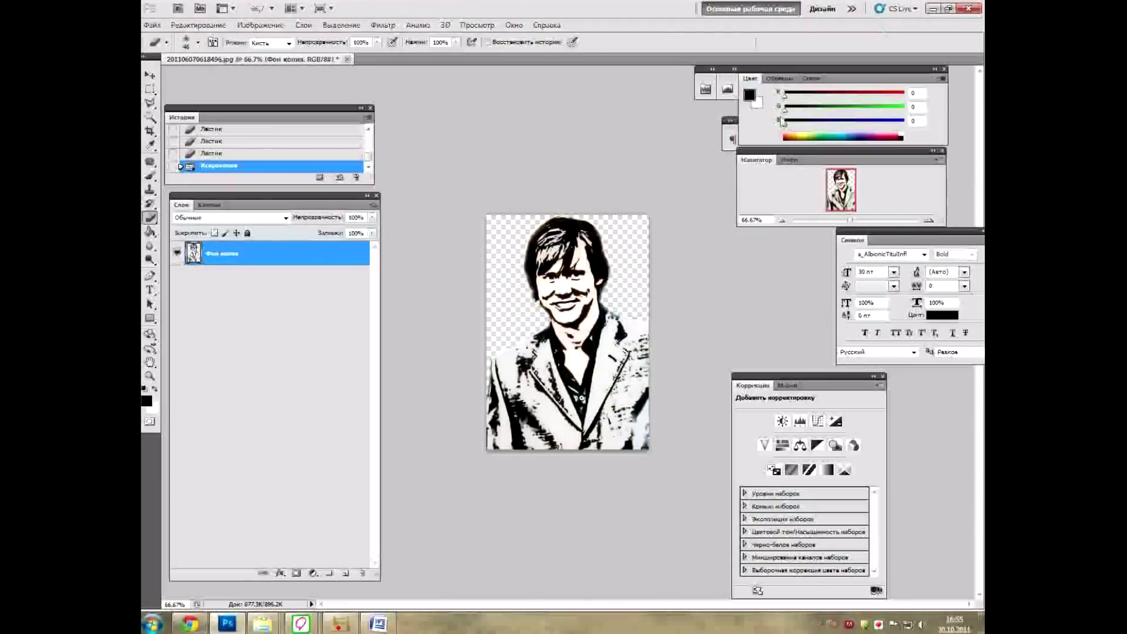
- Zoom to 100% and select the whole image with the Rectangular Marquee
click(782, 221)
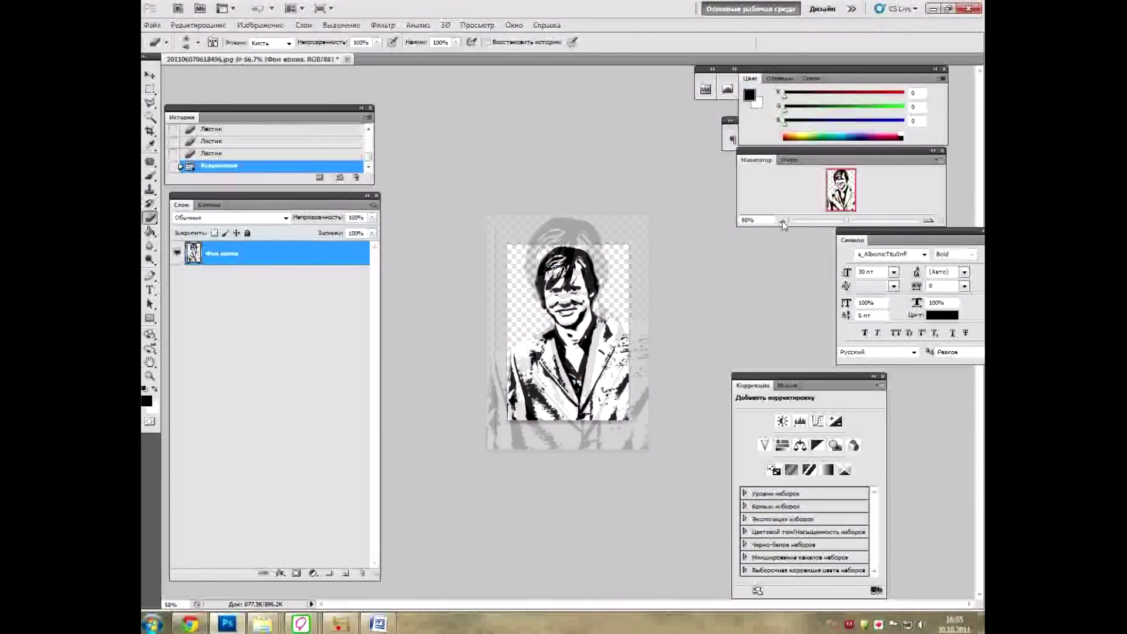
click(928, 221)
click(928, 221)
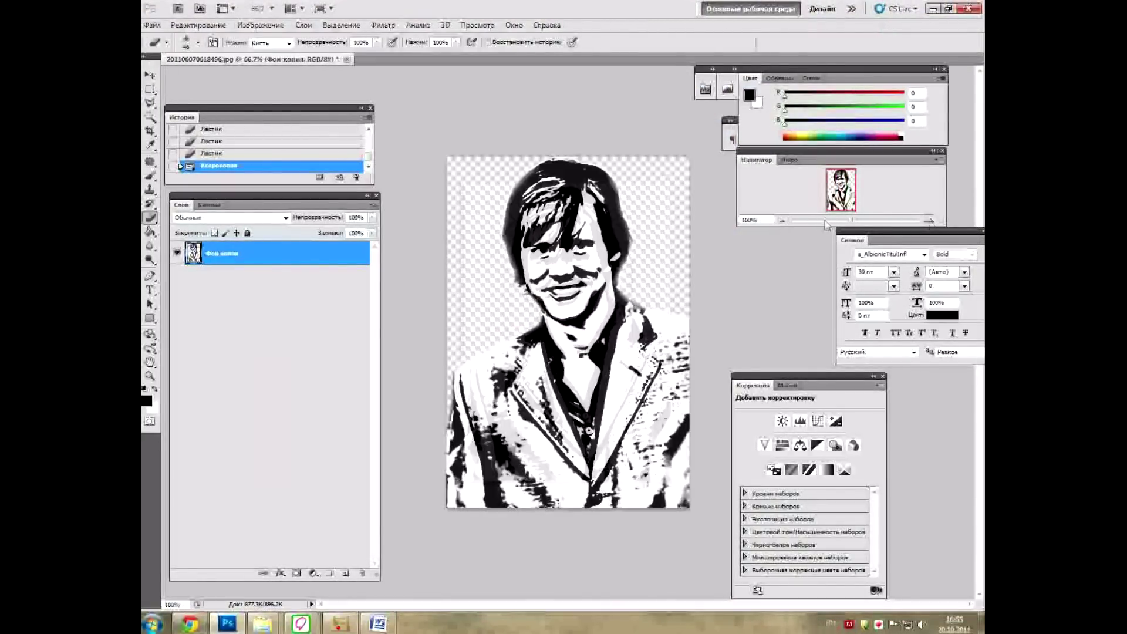
key(m)
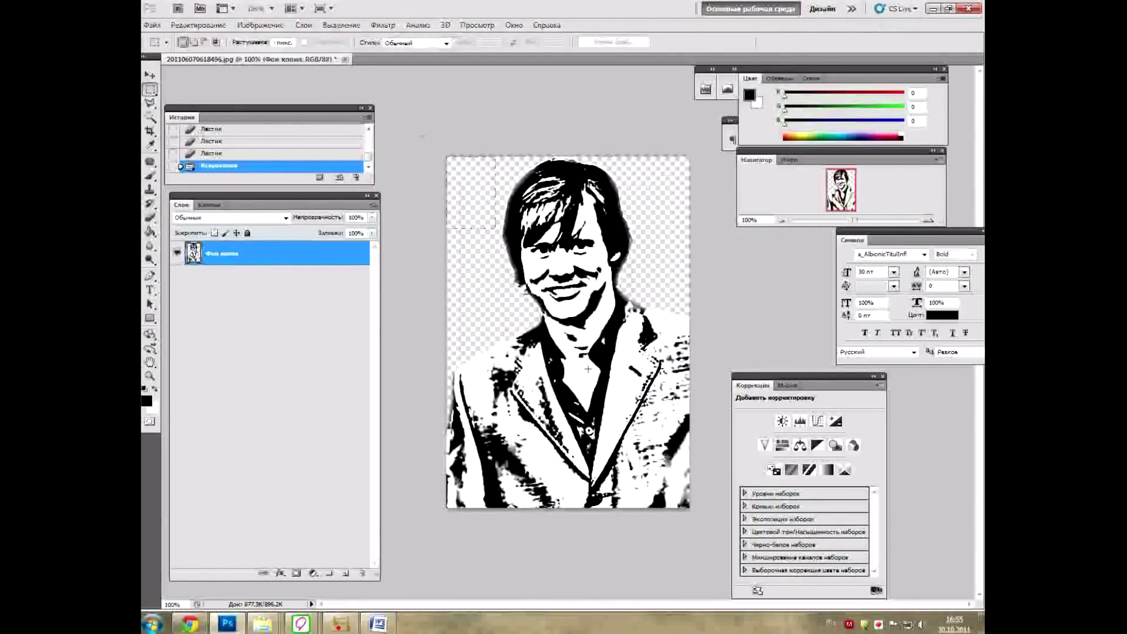
drag(693, 497, 691, 499)
- Free Transform the portrait slightly smaller toward the lower right, then add empty layer Слой 1
right_click(624, 399)
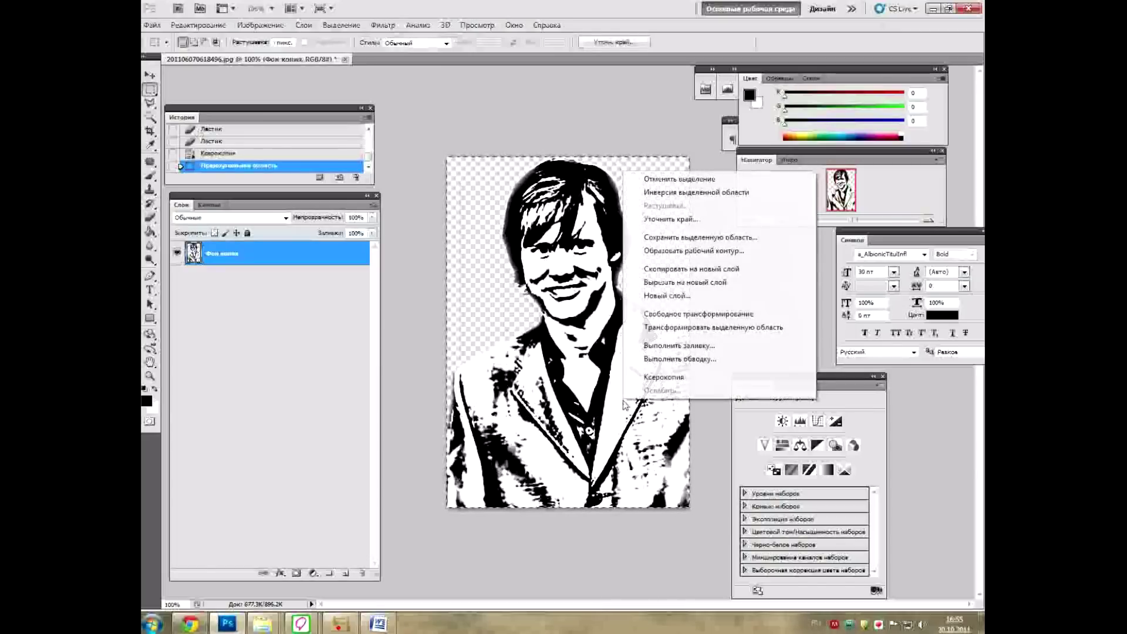
click(674, 315)
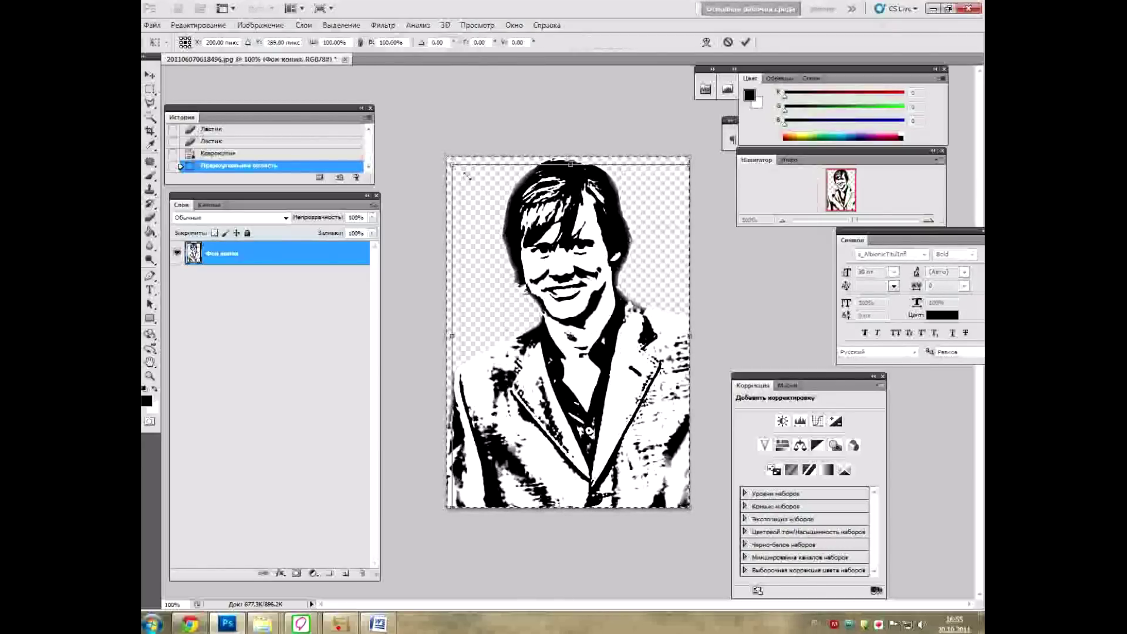
drag(446, 156, 490, 207)
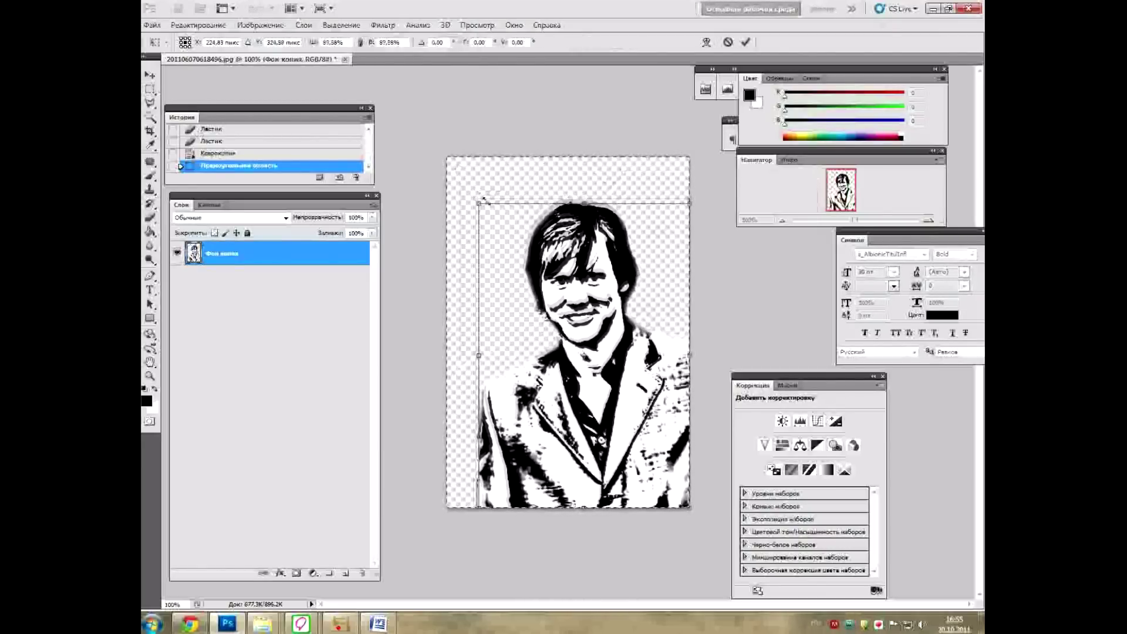
key(Return)
key(ctrl+d)
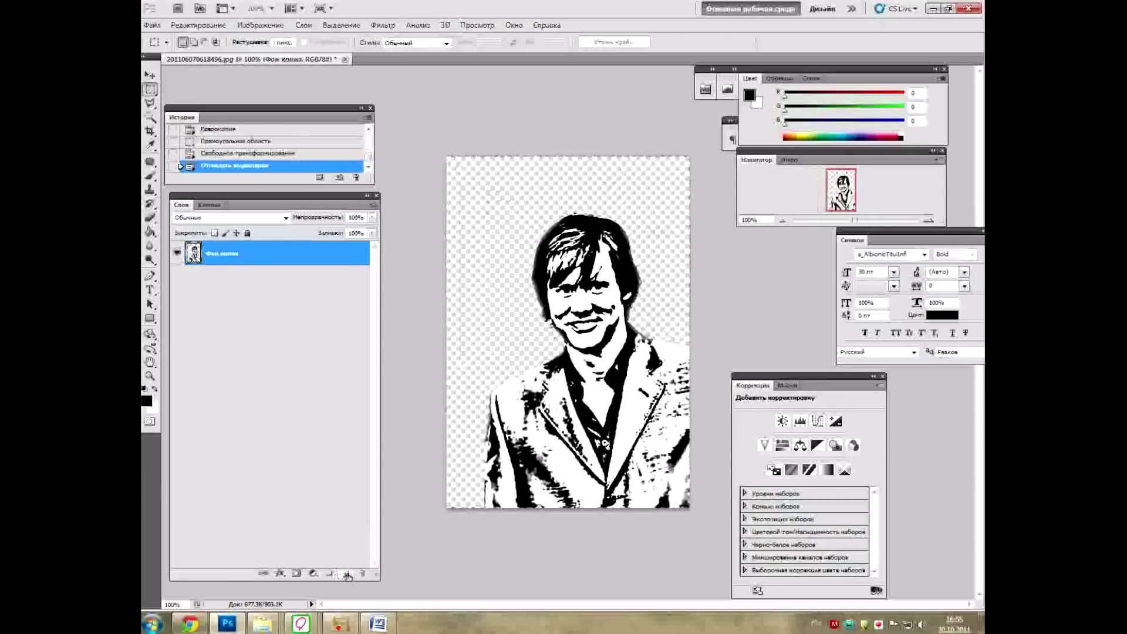
click(347, 575)
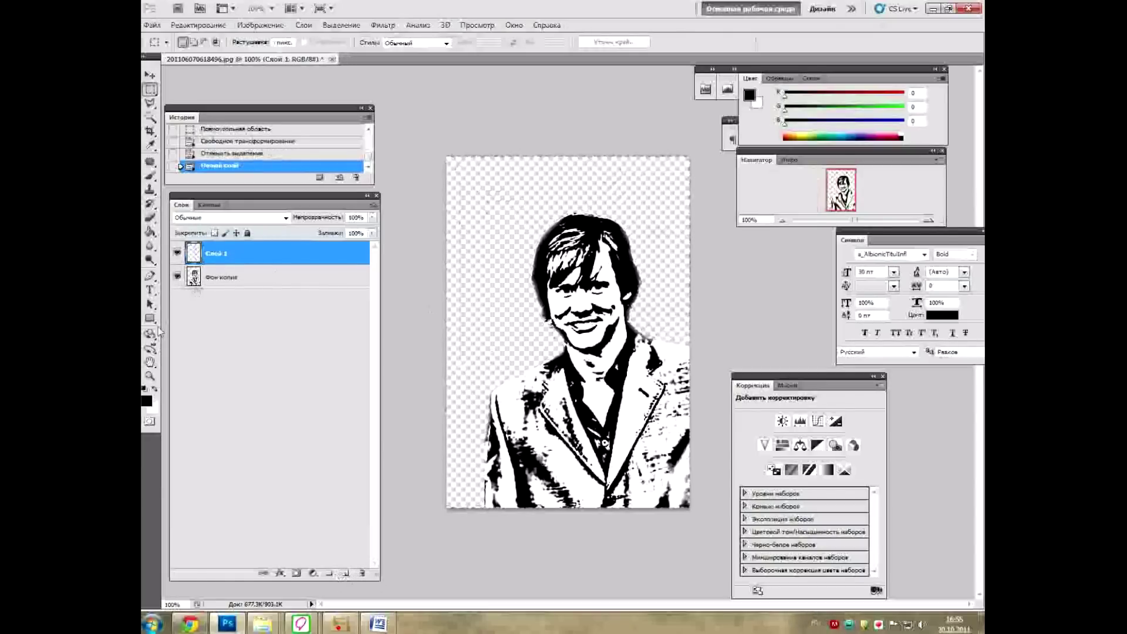
- Set the foreground colour to pure red (ff0000), keeping Слой 1 as the active layer
click(148, 404)
text(255)
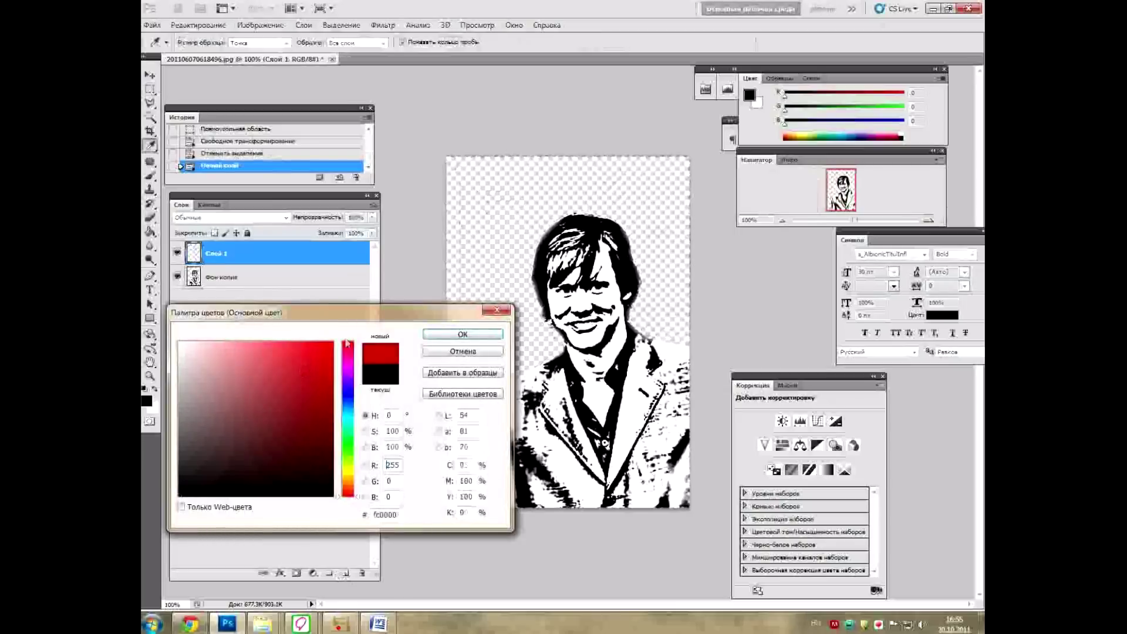
key(Return)
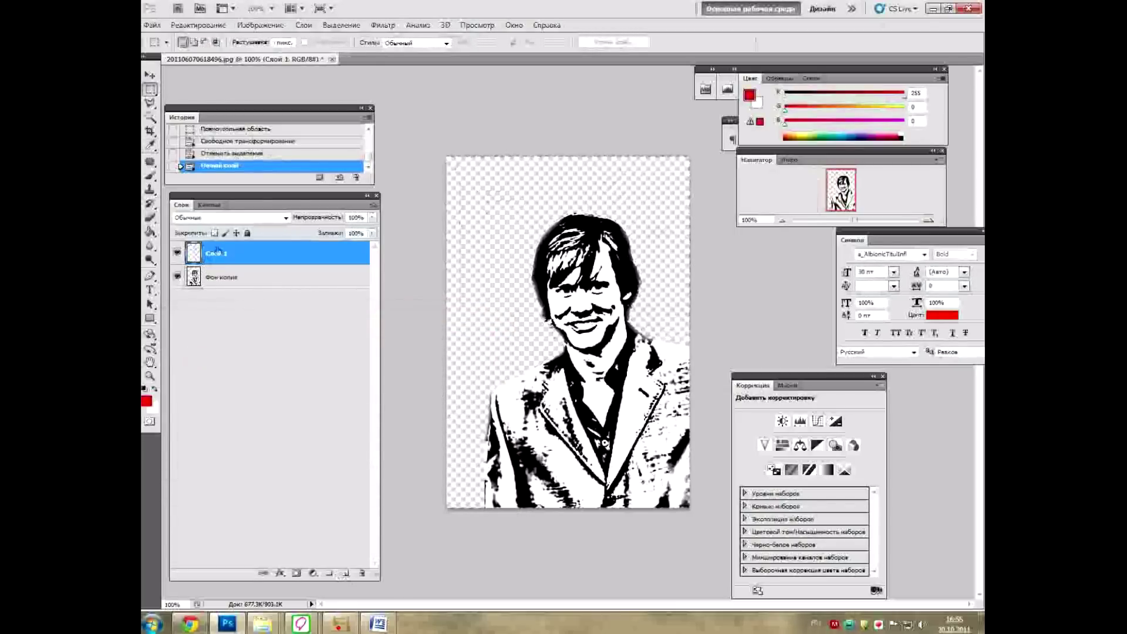
double_click(238, 262)
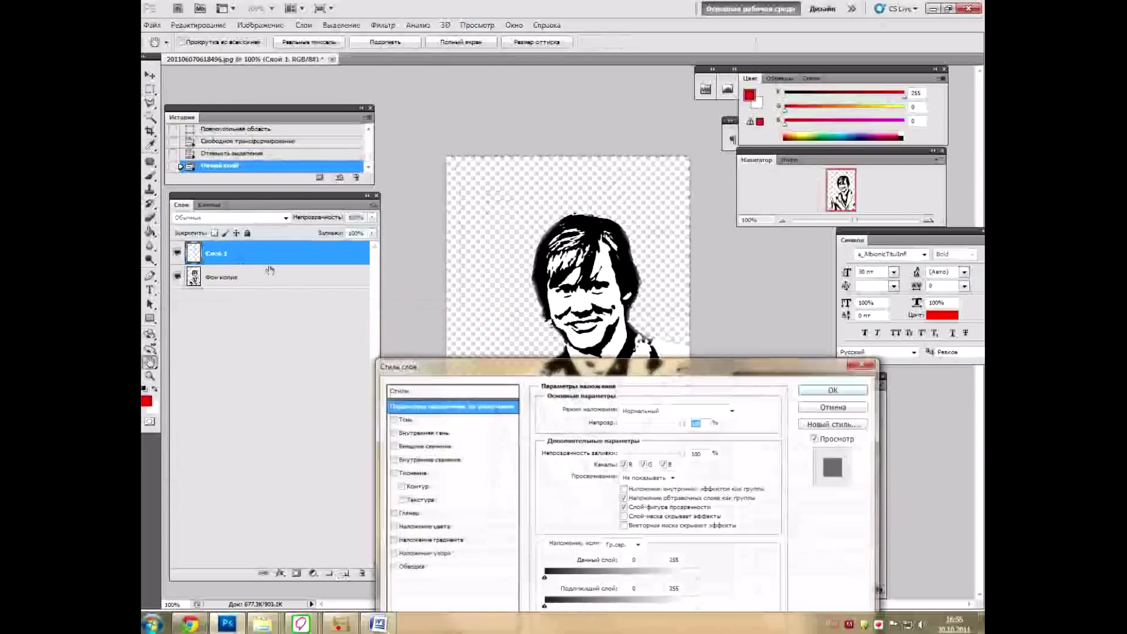
key(Escape)
click(235, 279)
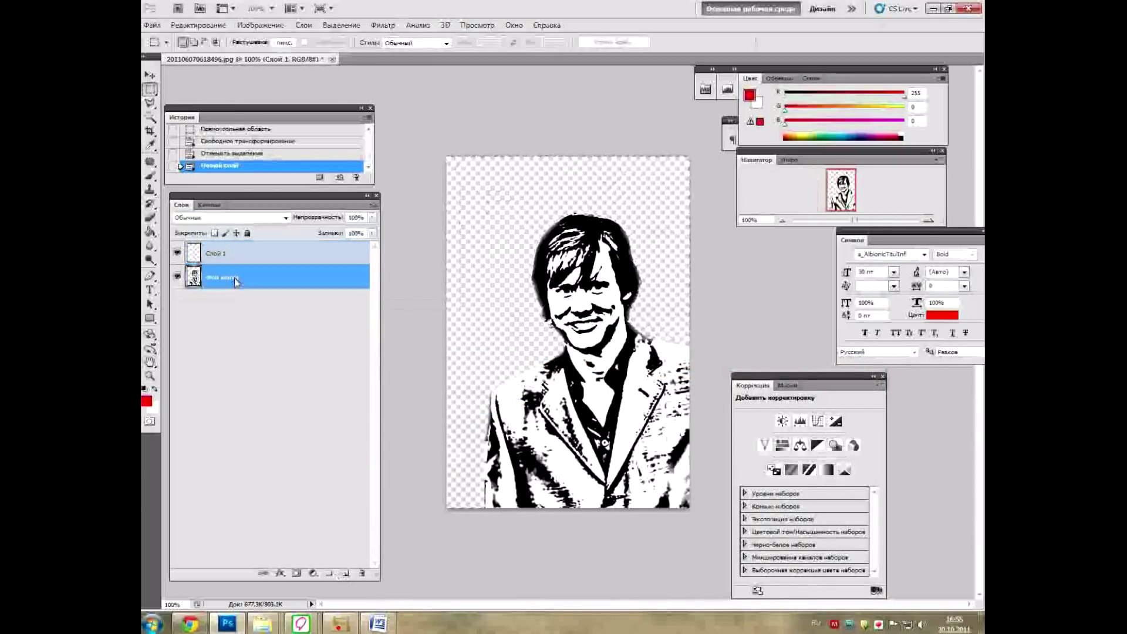
click(236, 257)
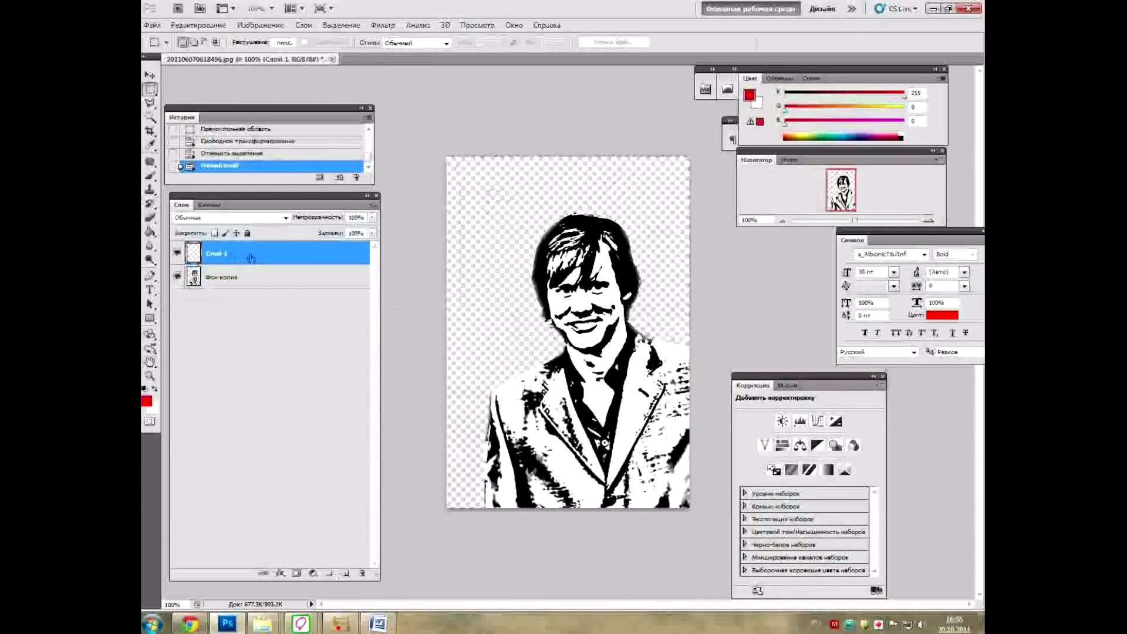
click(177, 276)
click(178, 276)
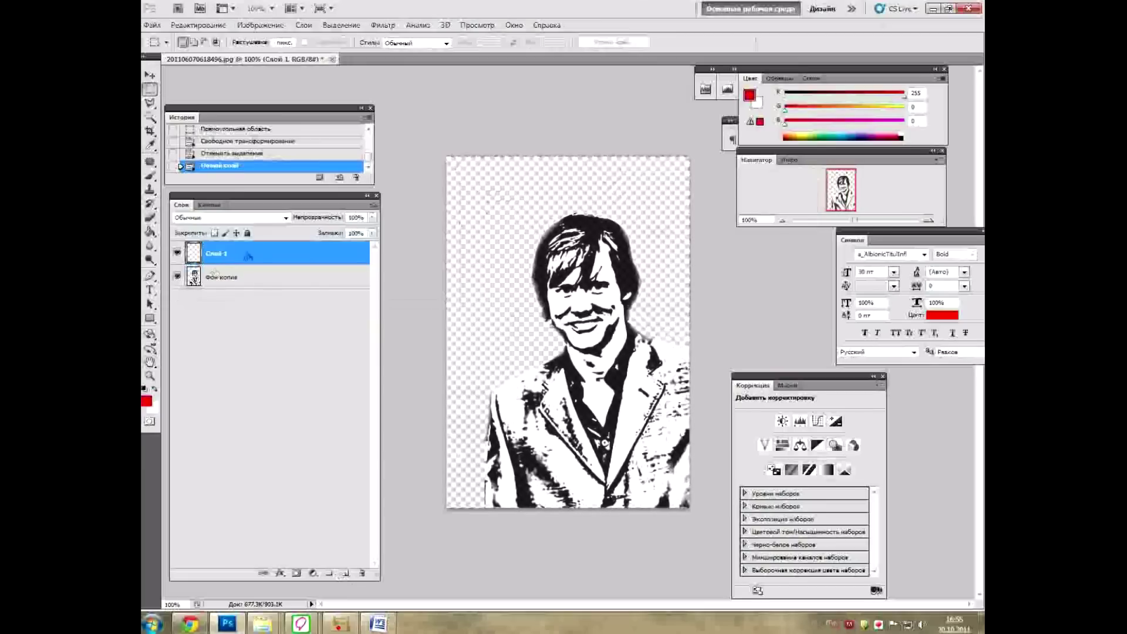
click(149, 234)
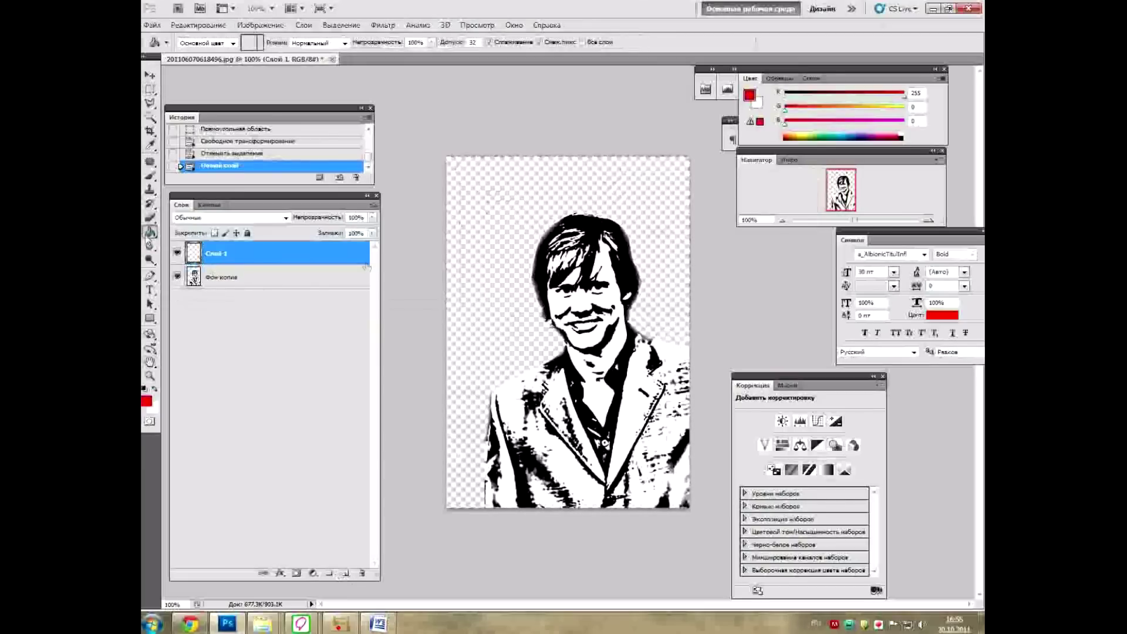
- Fill Слой 1 with red, stack the portrait layer above it and reposition the portrait
click(472, 260)
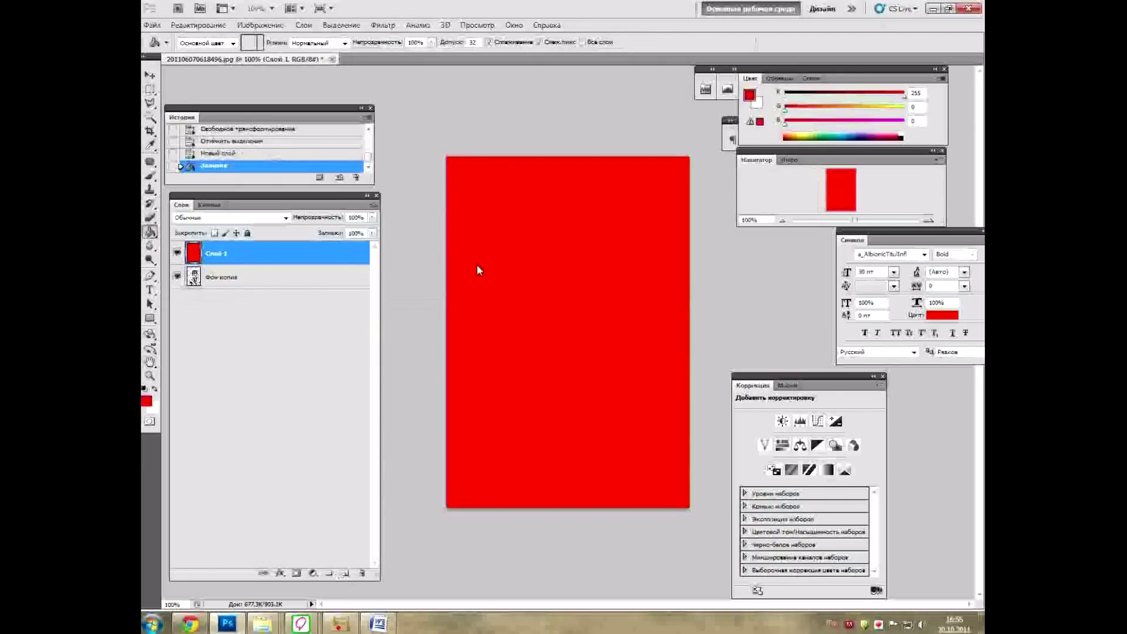
drag(238, 284, 241, 245)
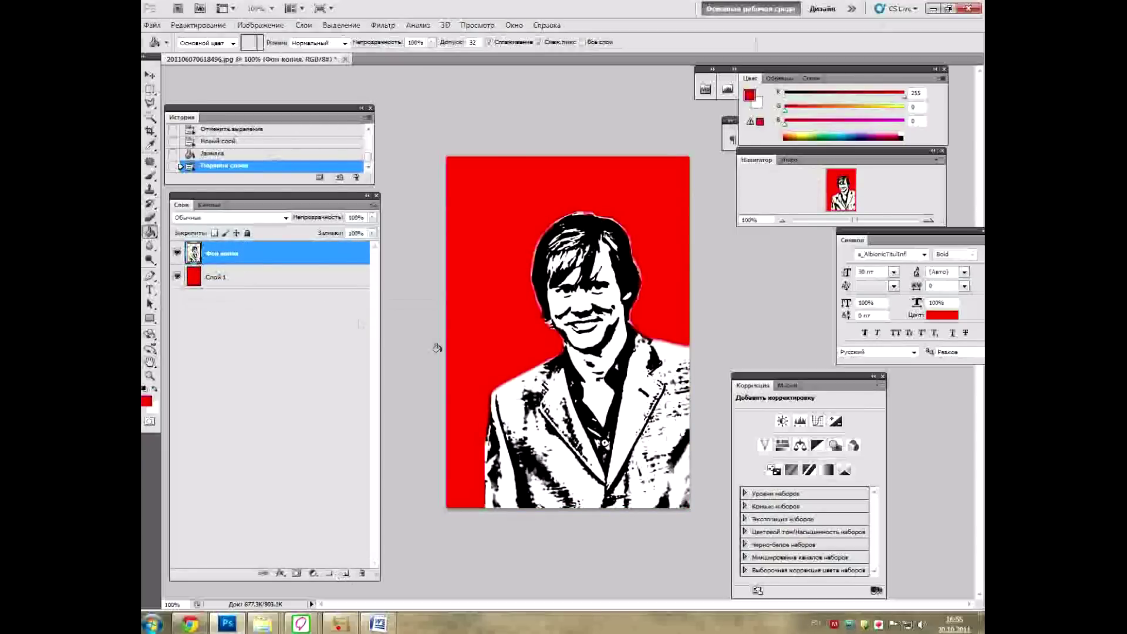
key(ctrl+t)
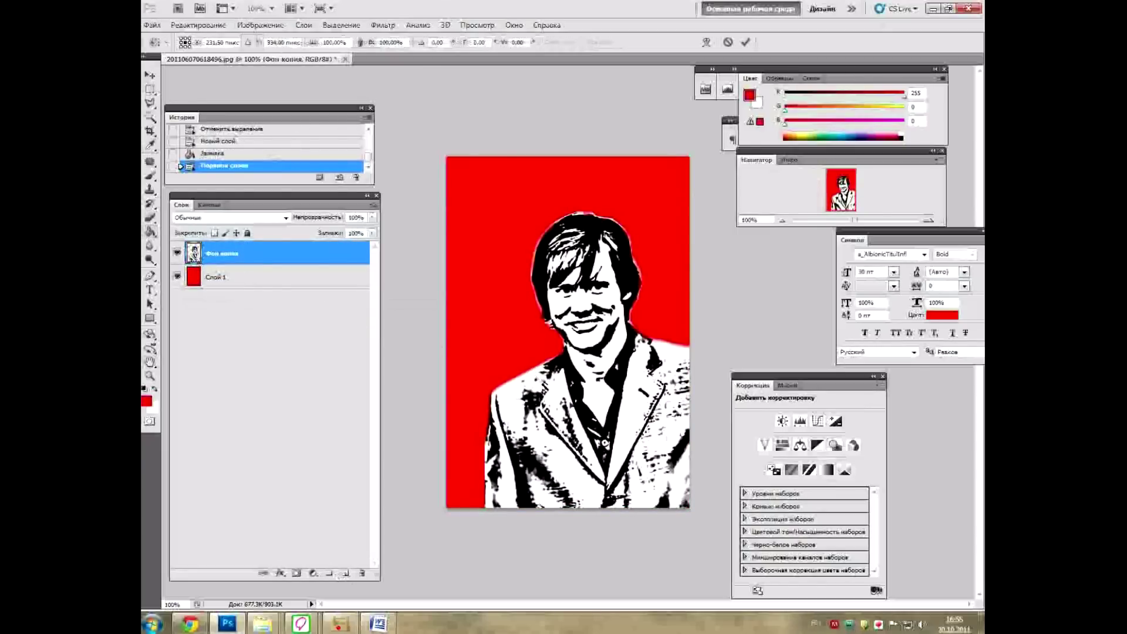
drag(537, 380, 587, 360)
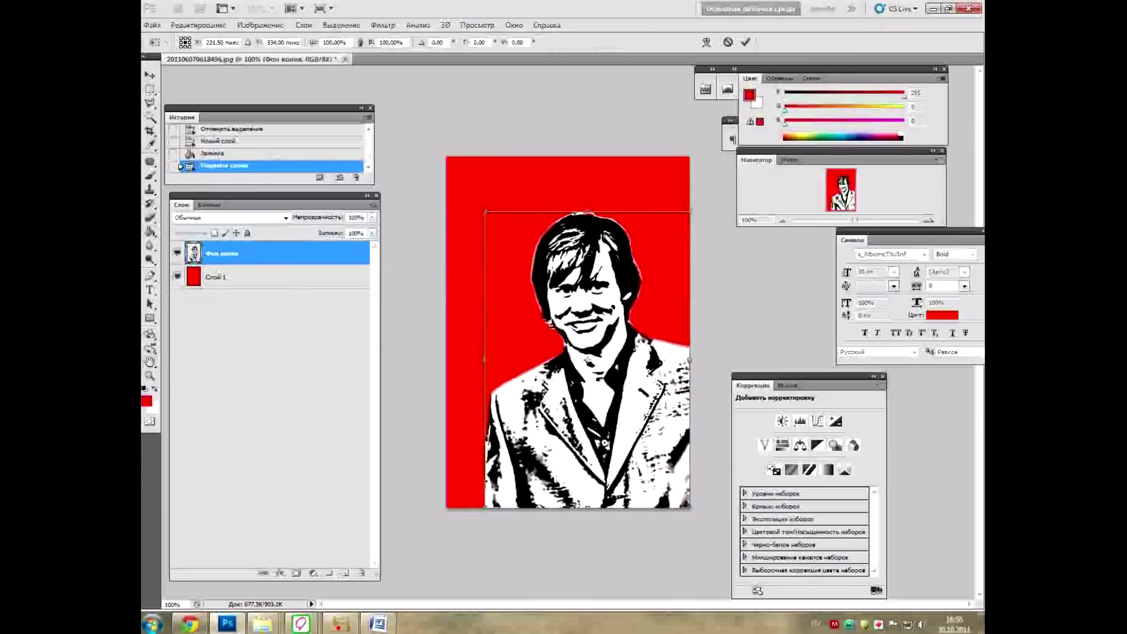
key(Return)
key(g)
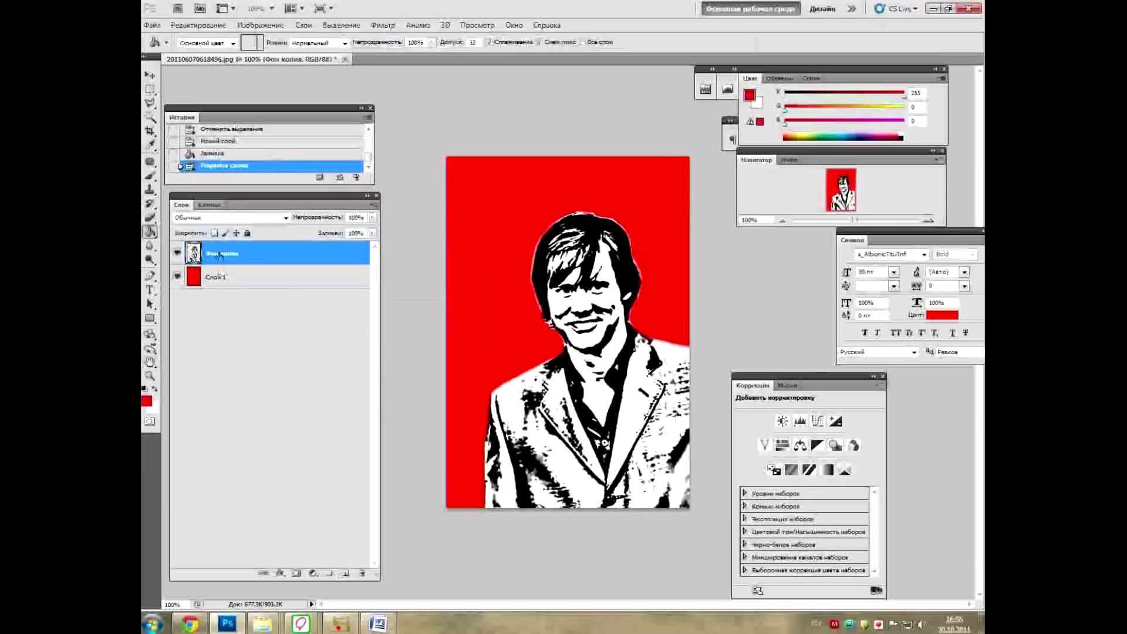
- Merge the portrait layer with the red Слой 1 into a single layer
shift+click(218, 271)
right_click(220, 257)
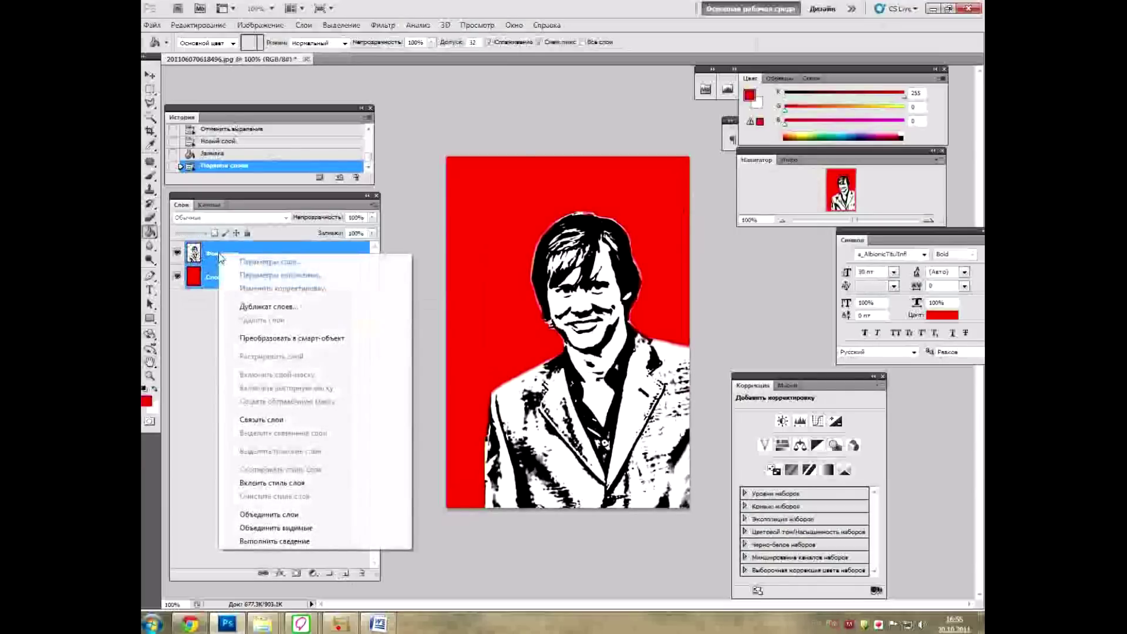
click(303, 515)
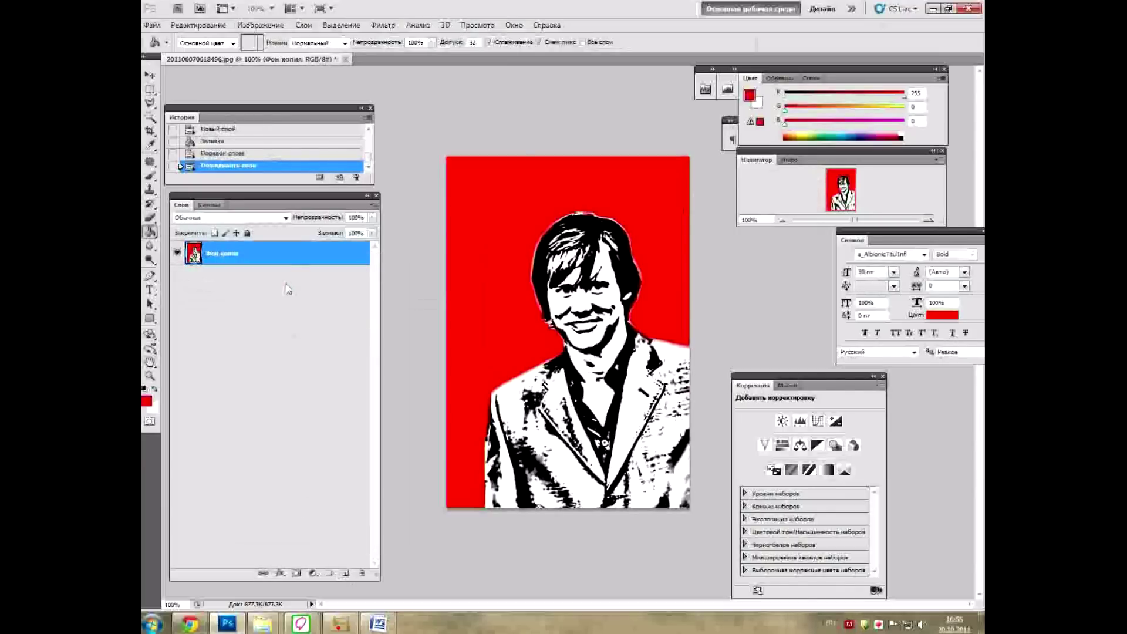
key(ctrl+z)
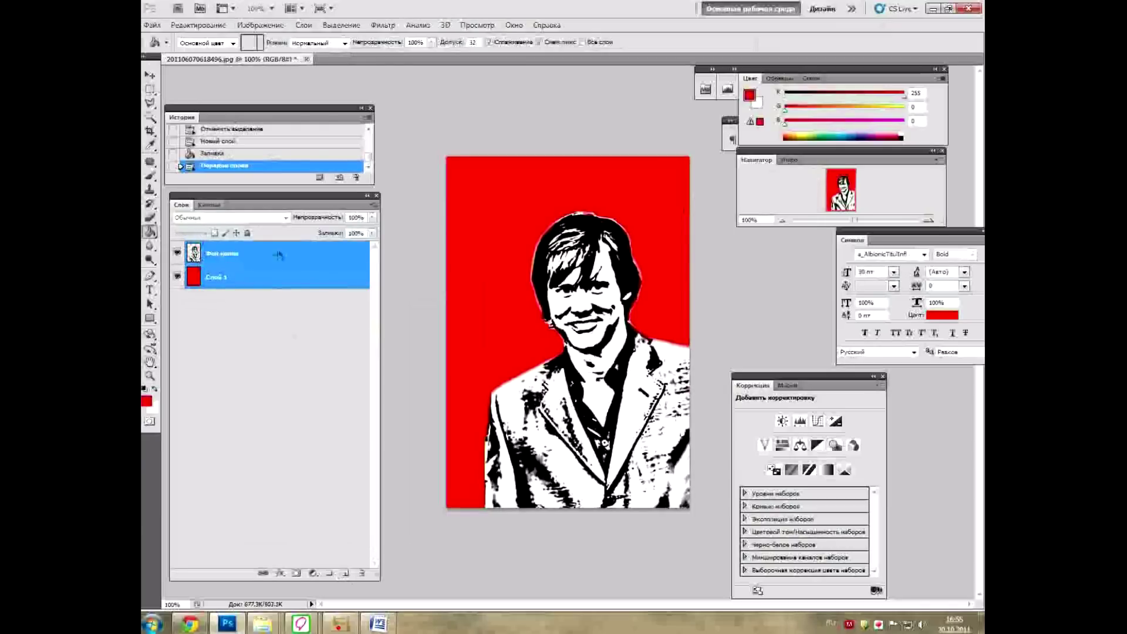
right_click(279, 254)
click(303, 508)
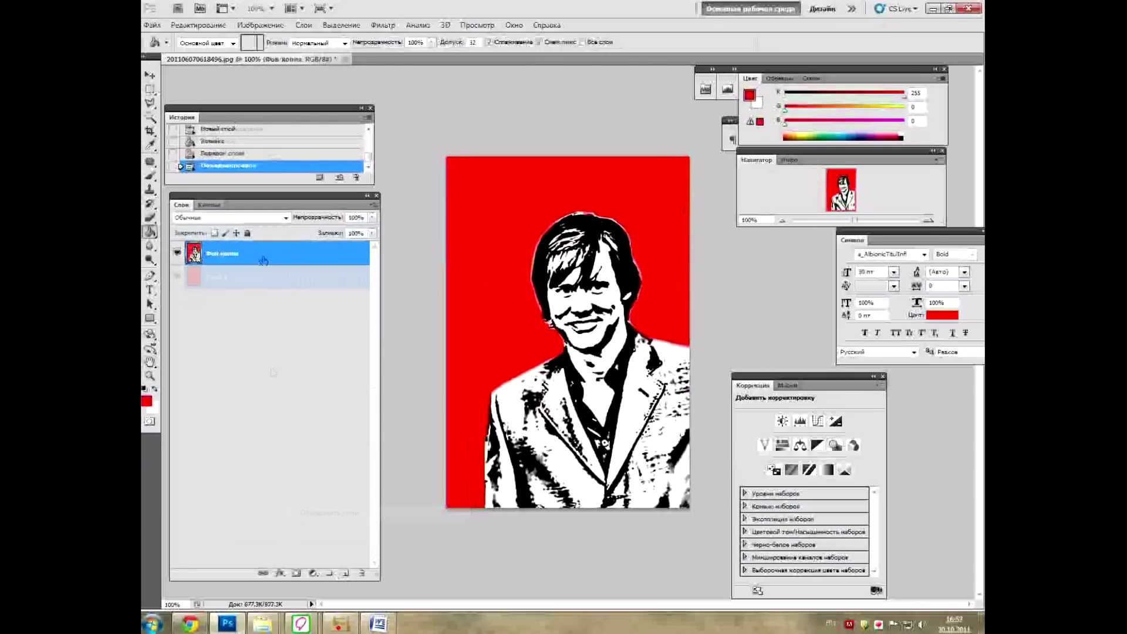
click(152, 25)
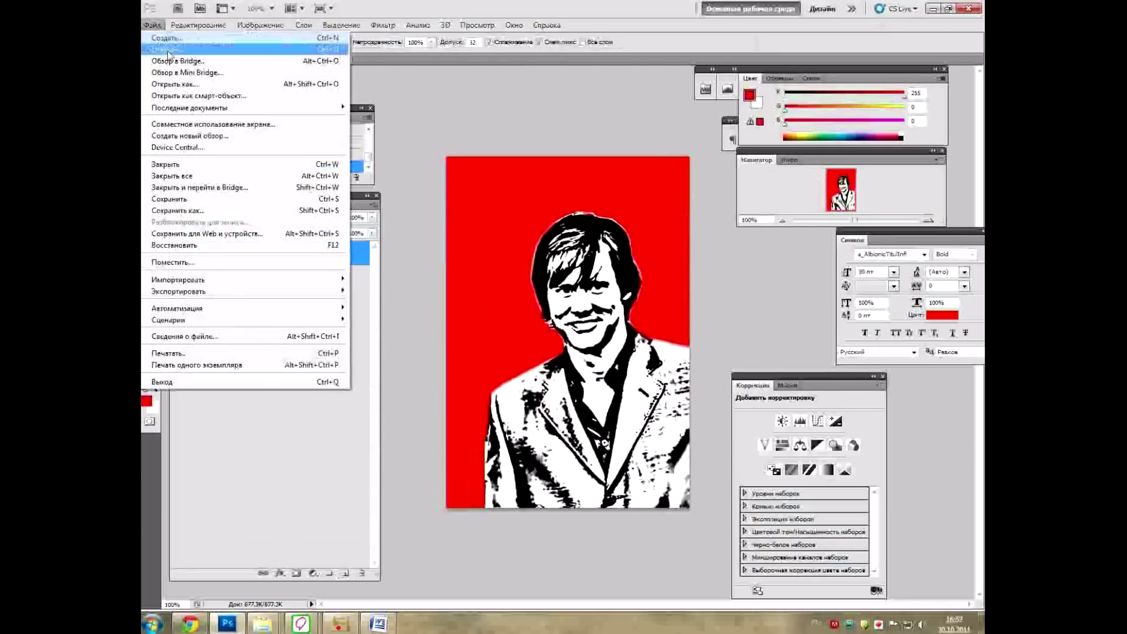
- Open tkan.jpg from the temp folder and copy an area of the fabric texture
click(167, 43)
click(605, 124)
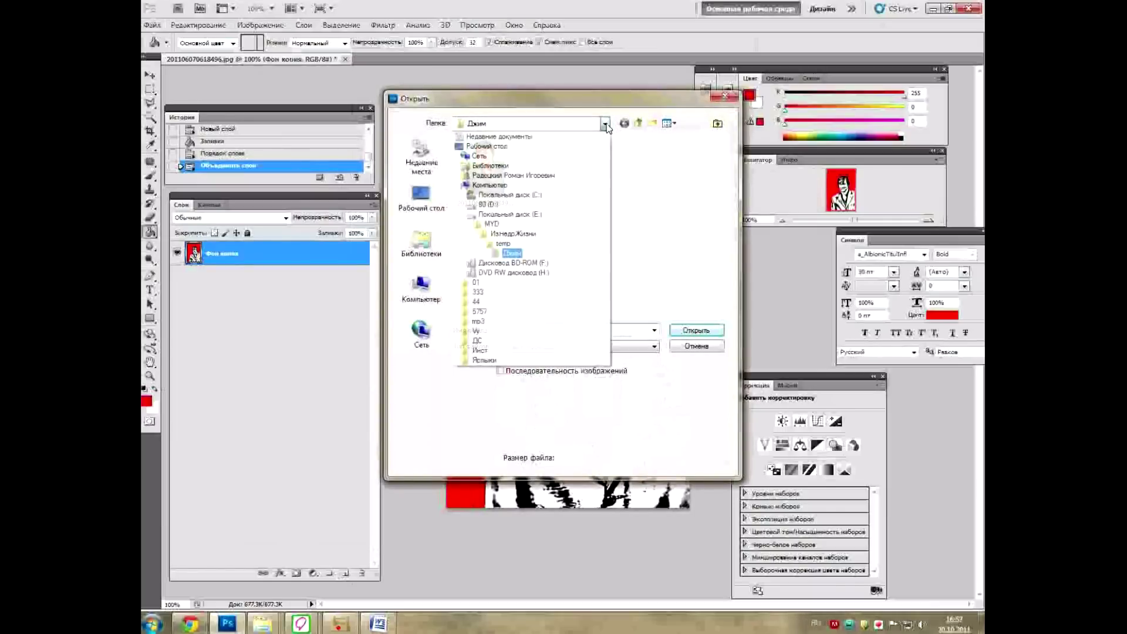
click(528, 243)
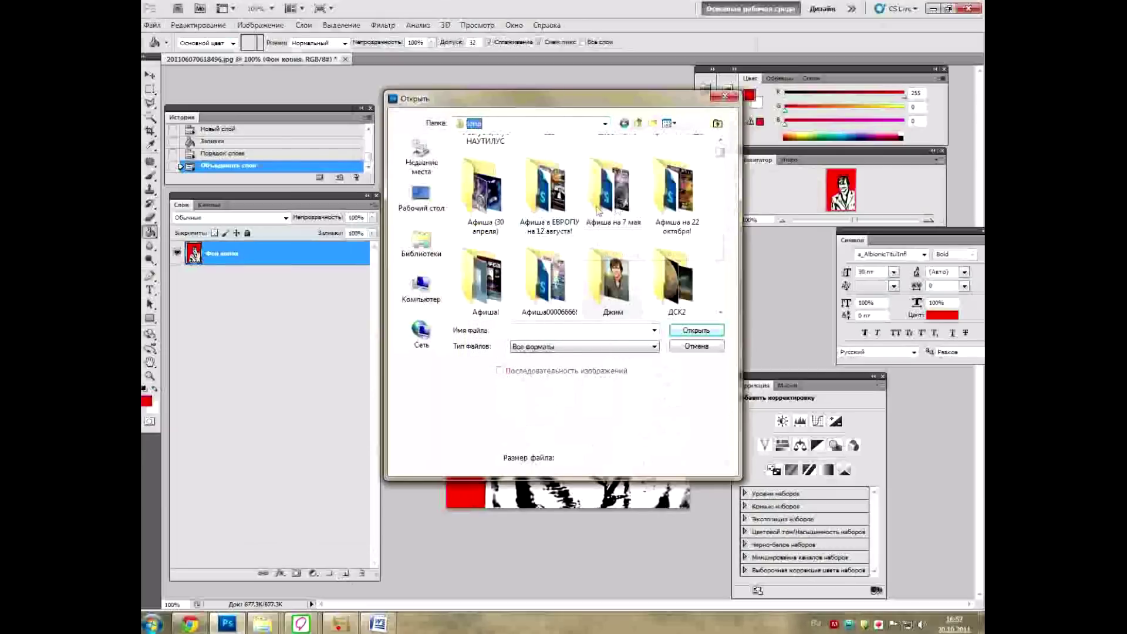
click(617, 273)
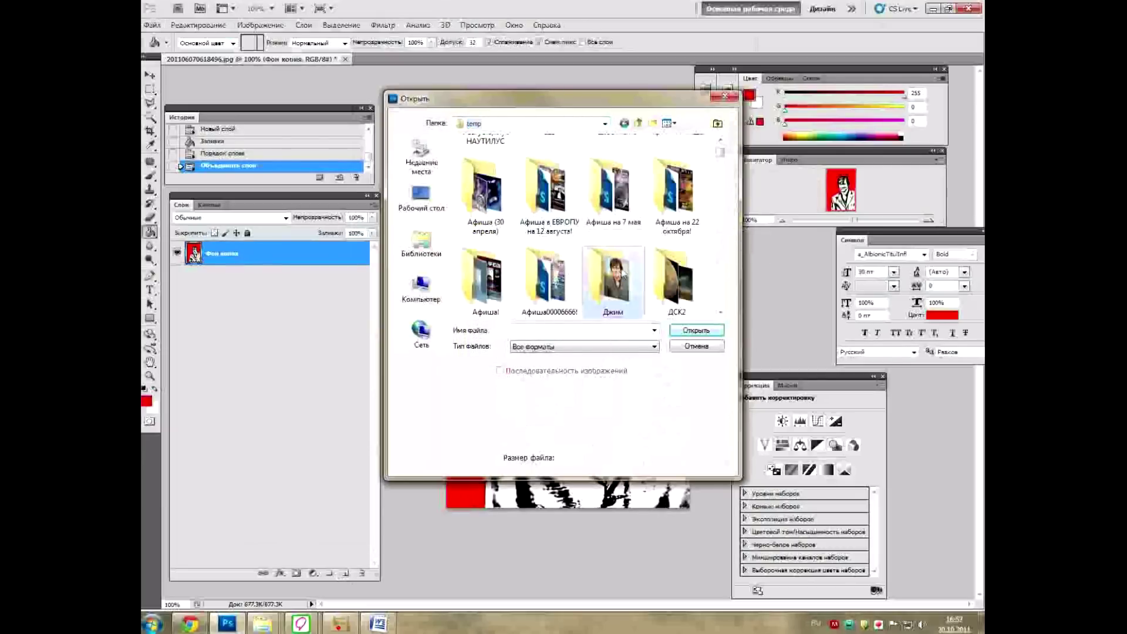
scroll(624, 274, down, 2)
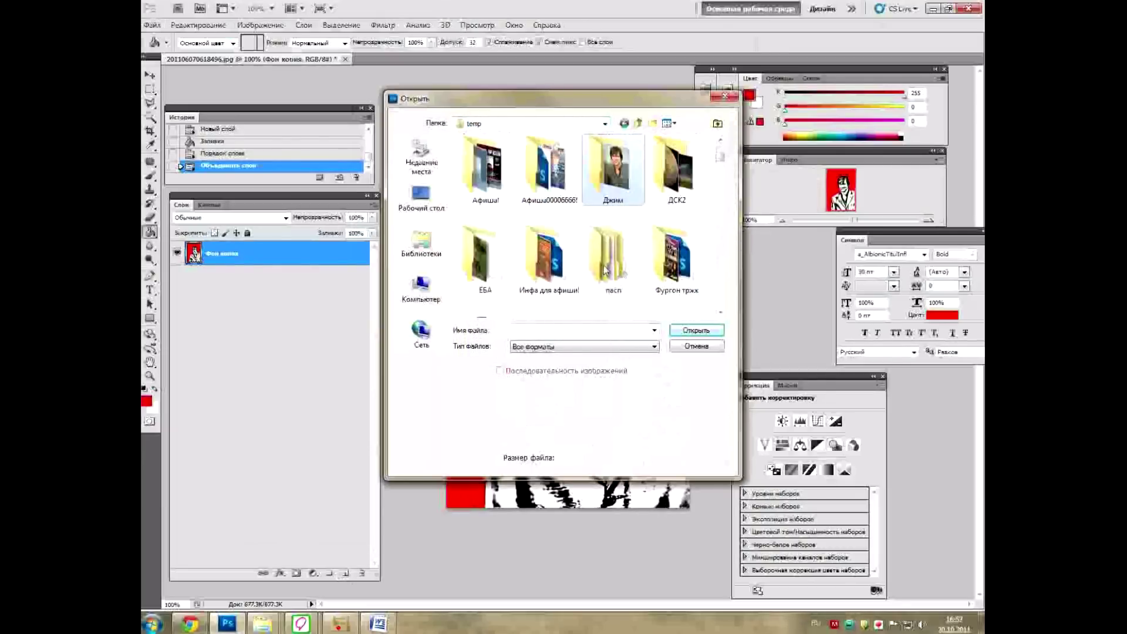
scroll(587, 273, down, 3)
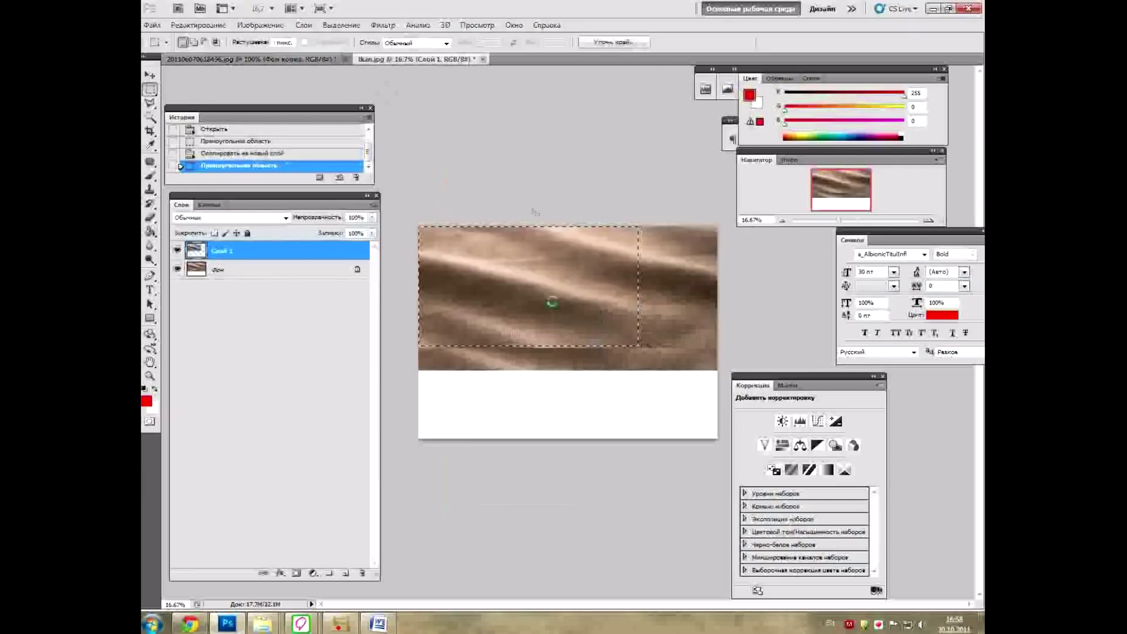
- Close the fabric texture file without saving changes (Нет)
key(ctrl+w)
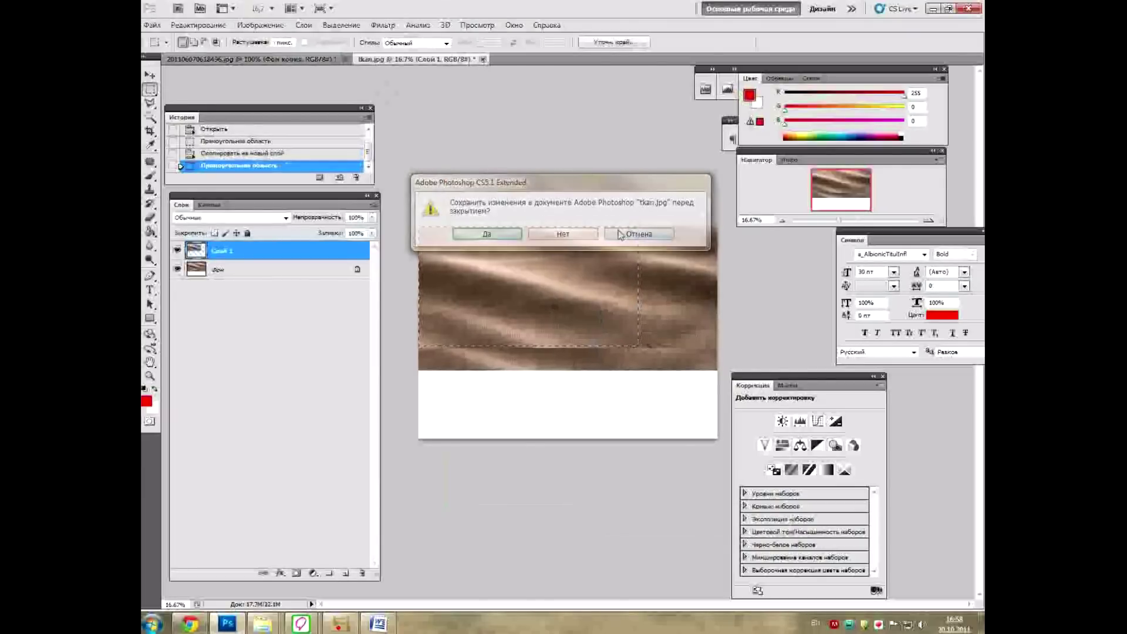
click(619, 235)
click(483, 59)
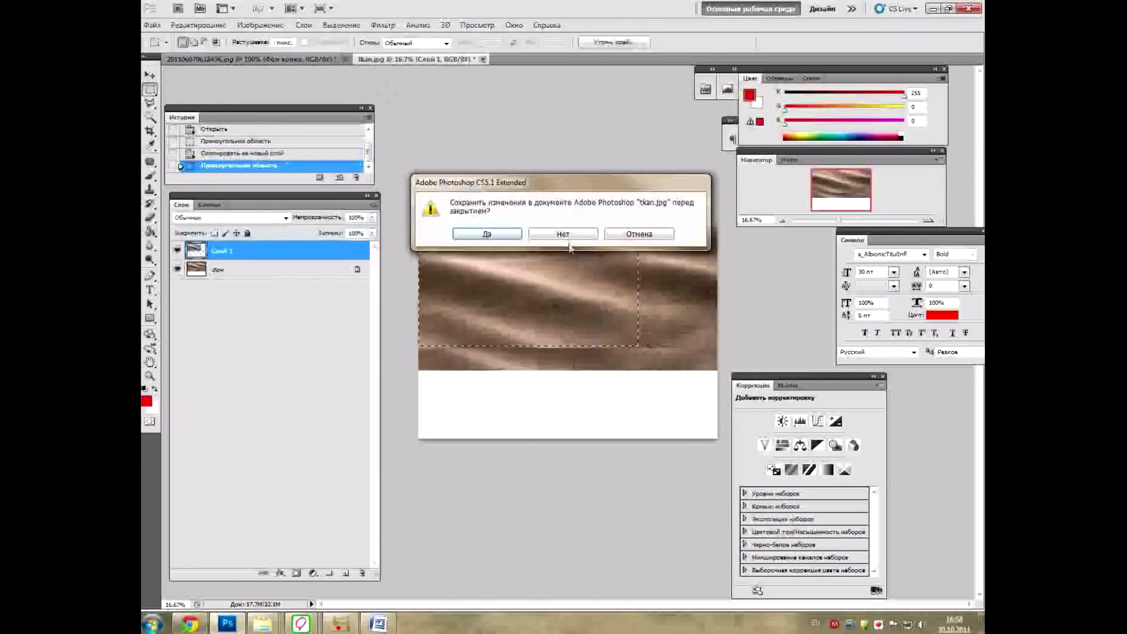
click(565, 234)
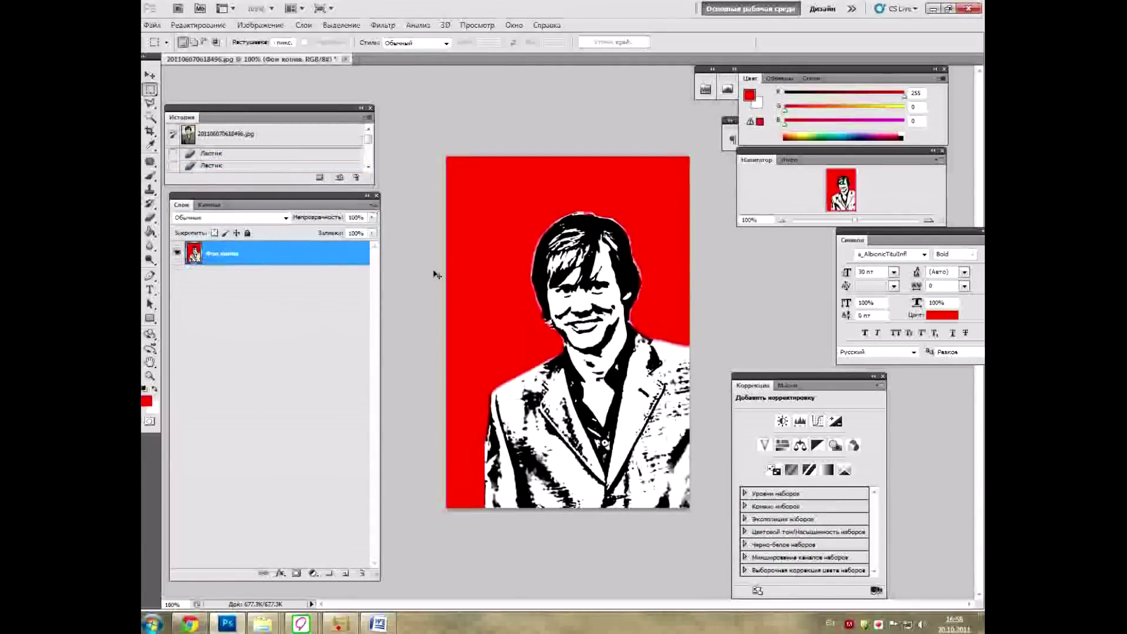
- Paste the fabric texture as a new layer and rotate it 90° clockwise
key(ctrl+v)
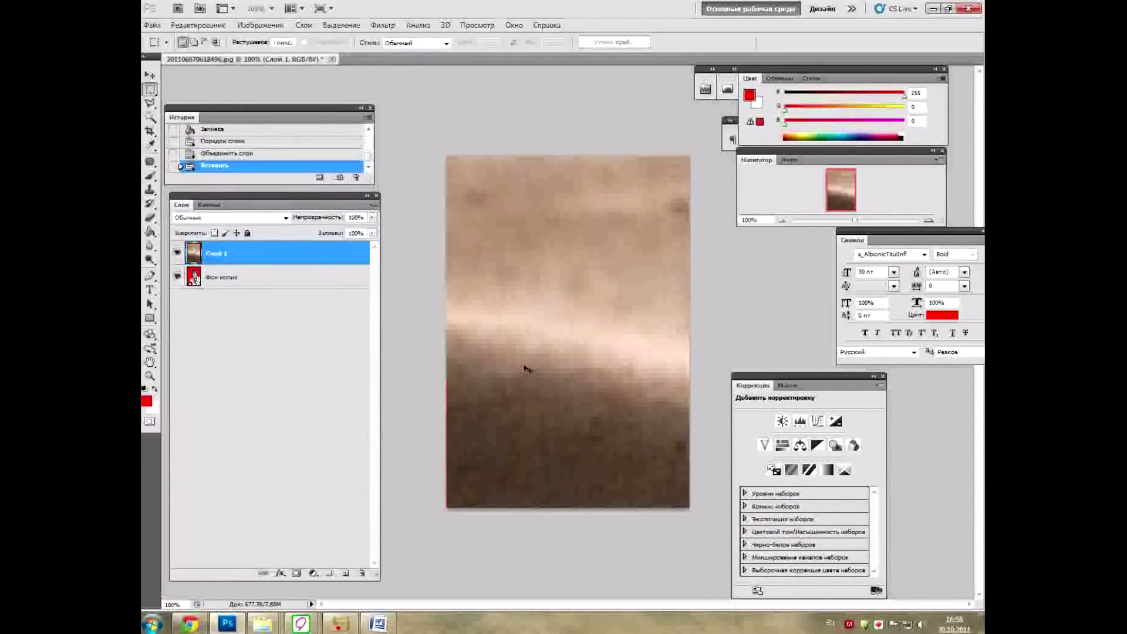
key(ctrl+t)
mouse_move(446, 156)
mouse_down()
mouse_move(466, 198)
mouse_move(426, 159)
mouse_move(433, 128)
mouse_up()
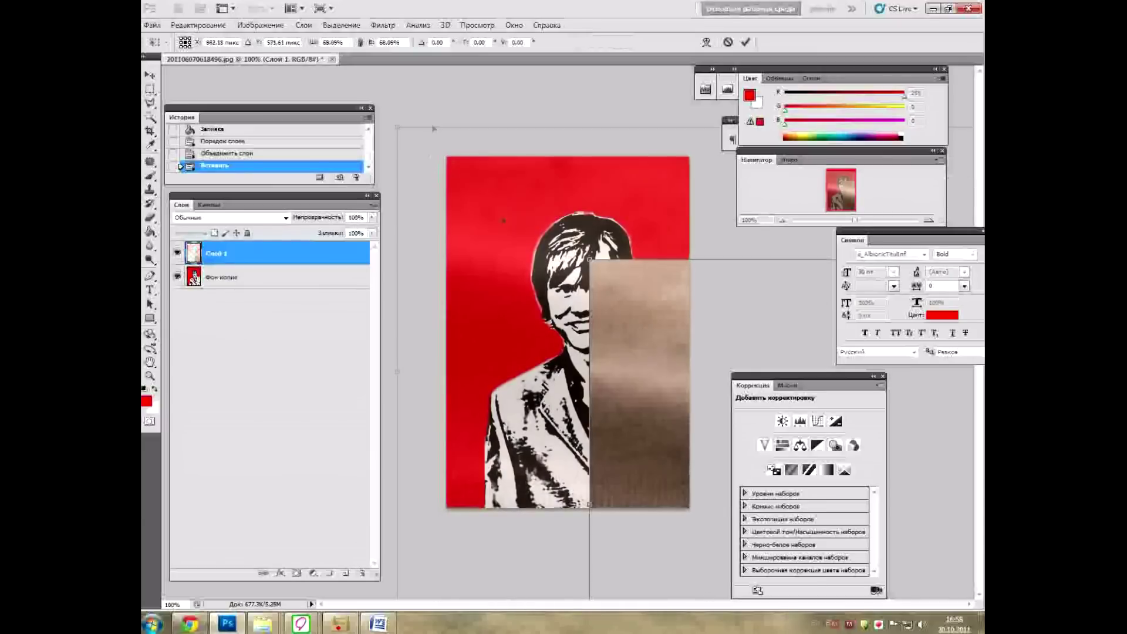
mouse_move(434, 127)
mouse_down()
mouse_move(726, 364)
mouse_move(788, 336)
mouse_move(555, 312)
mouse_up()
right_click(556, 312)
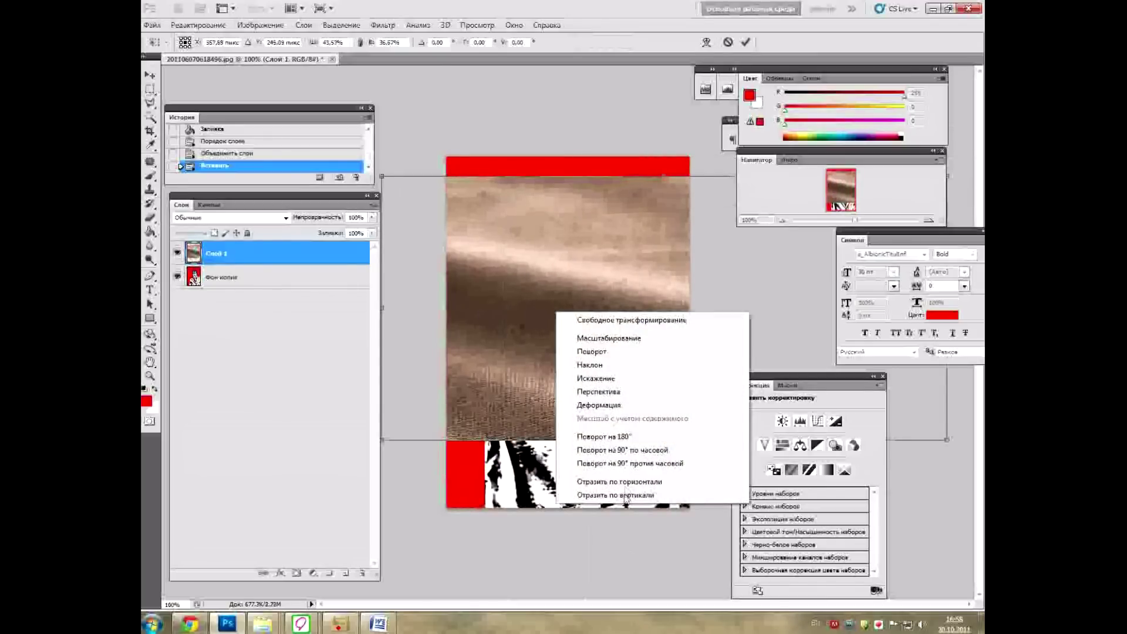
click(626, 450)
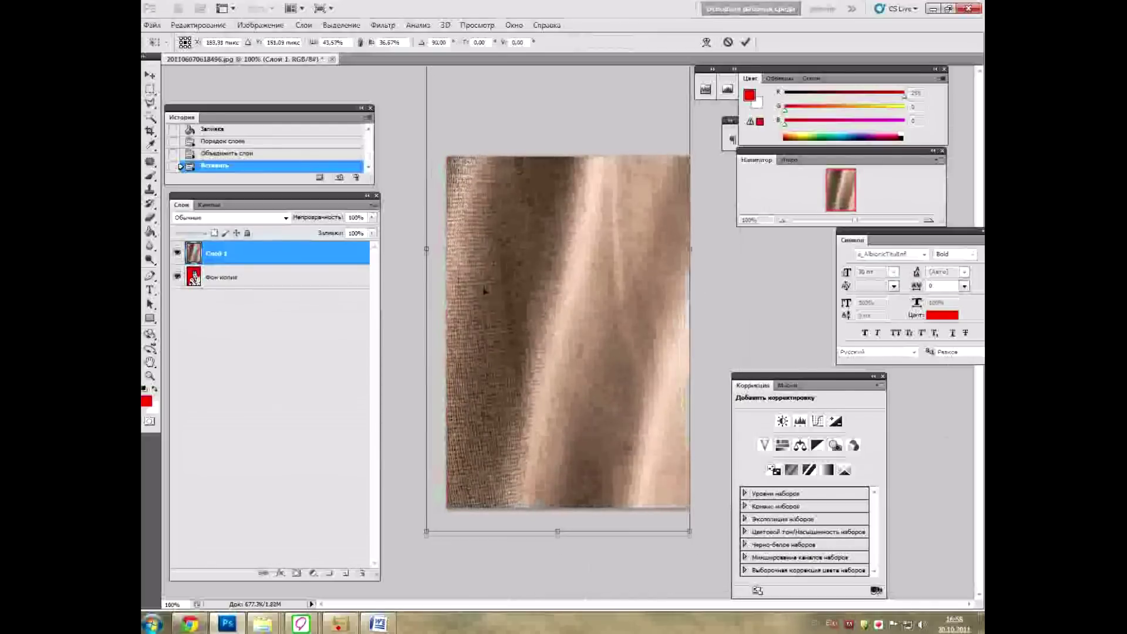
- Stretch the rotated texture to cover the whole canvas and apply the transform
drag(493, 374, 494, 398)
mouse_move(433, 78)
mouse_down()
mouse_move(440, 125)
mouse_move(516, 282)
mouse_up()
drag(585, 348, 515, 216)
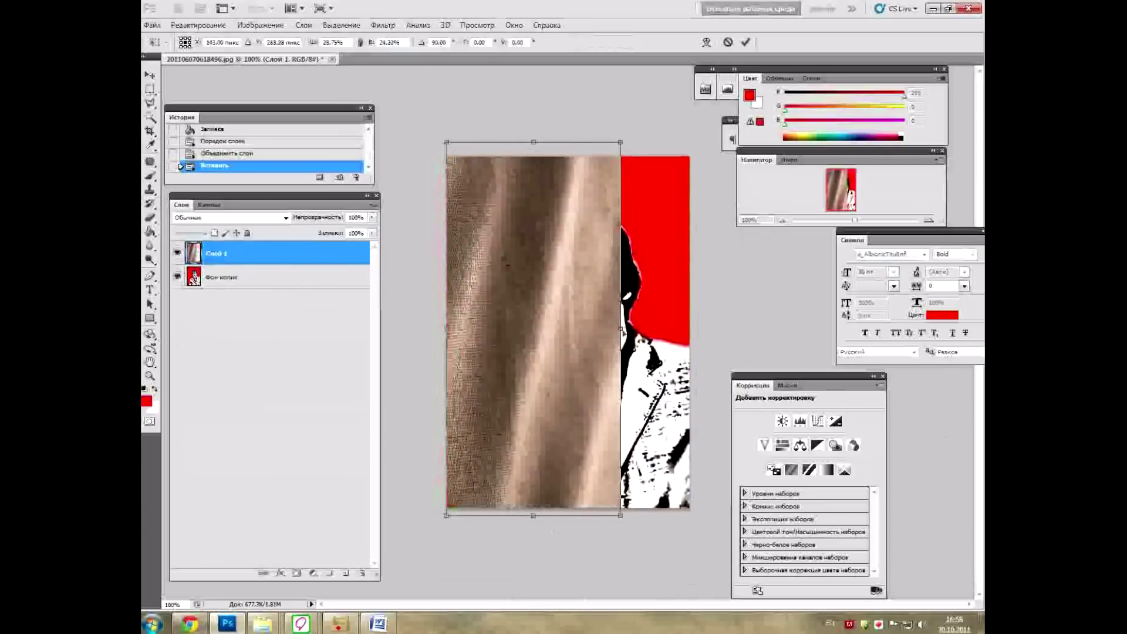
drag(622, 328, 688, 328)
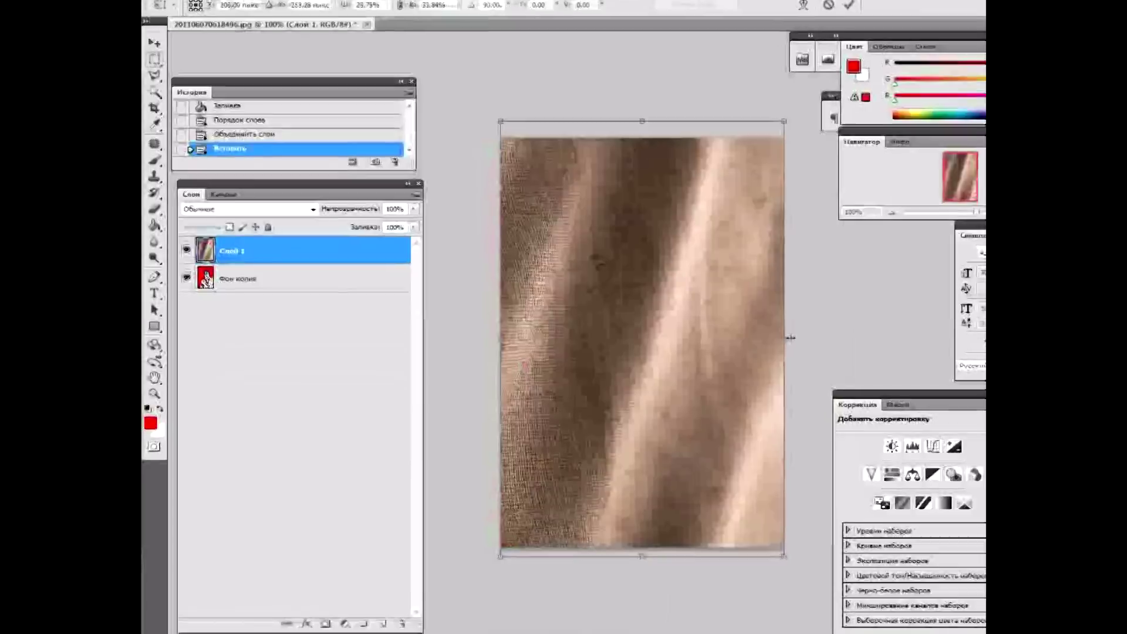
key(Return)
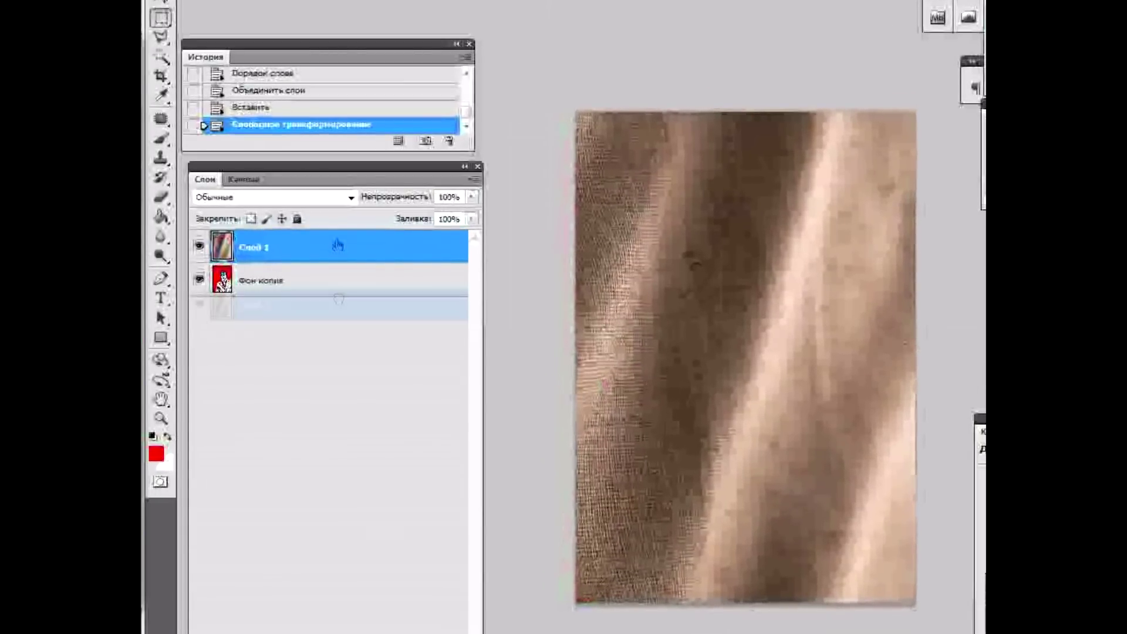
- Move Слой 1 below Фон копия and hide the portrait layer
drag(337, 250, 342, 305)
click(360, 249)
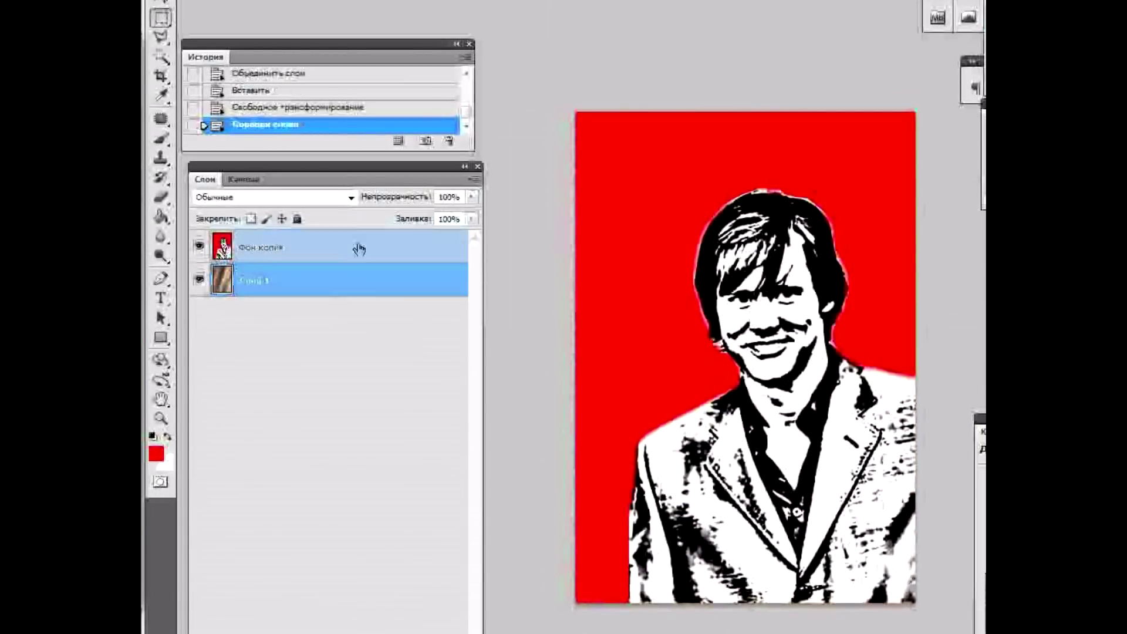
click(352, 287)
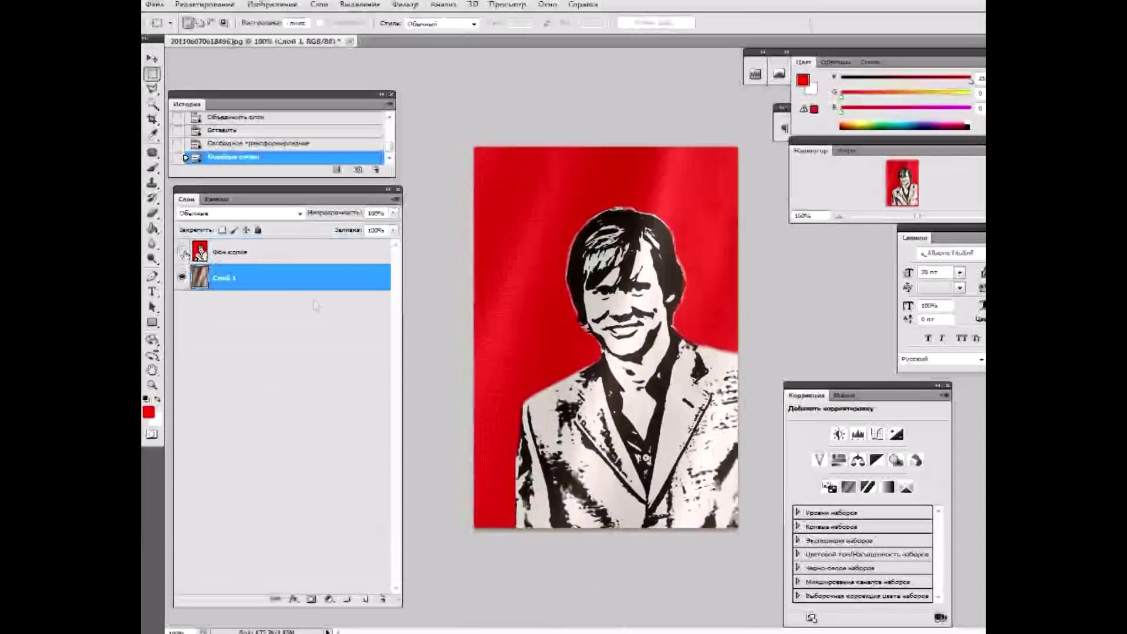
click(191, 250)
- Tint the fabric red with Color Balance Cyan–Red +62, then show Фон копия again
click(206, 26)
mouse_move(209, 69)
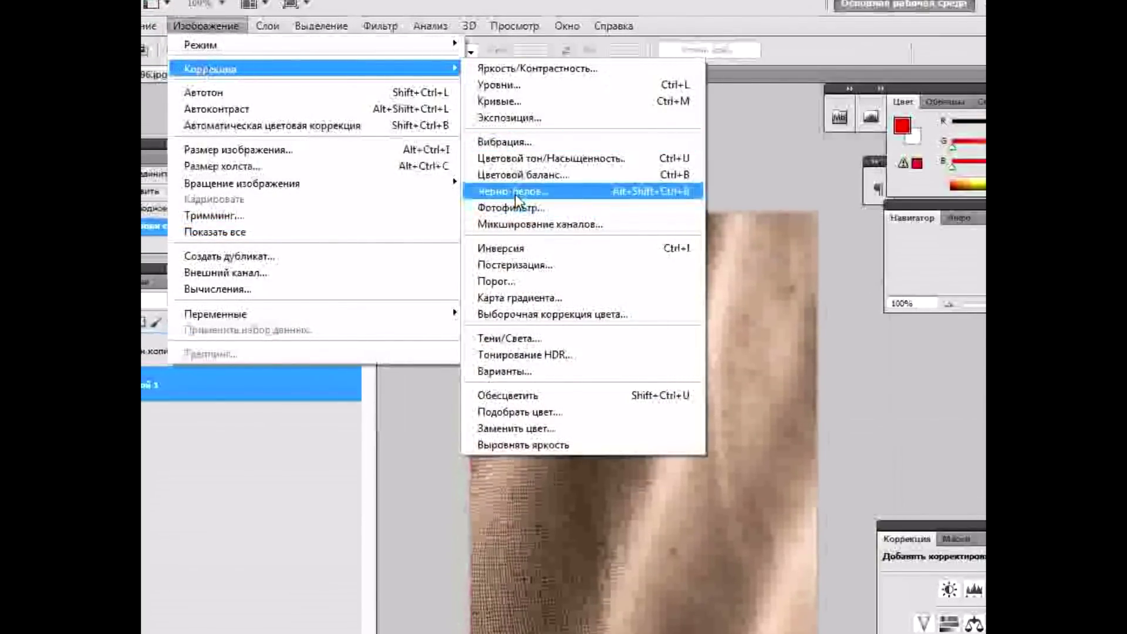
click(517, 174)
drag(795, 361, 813, 359)
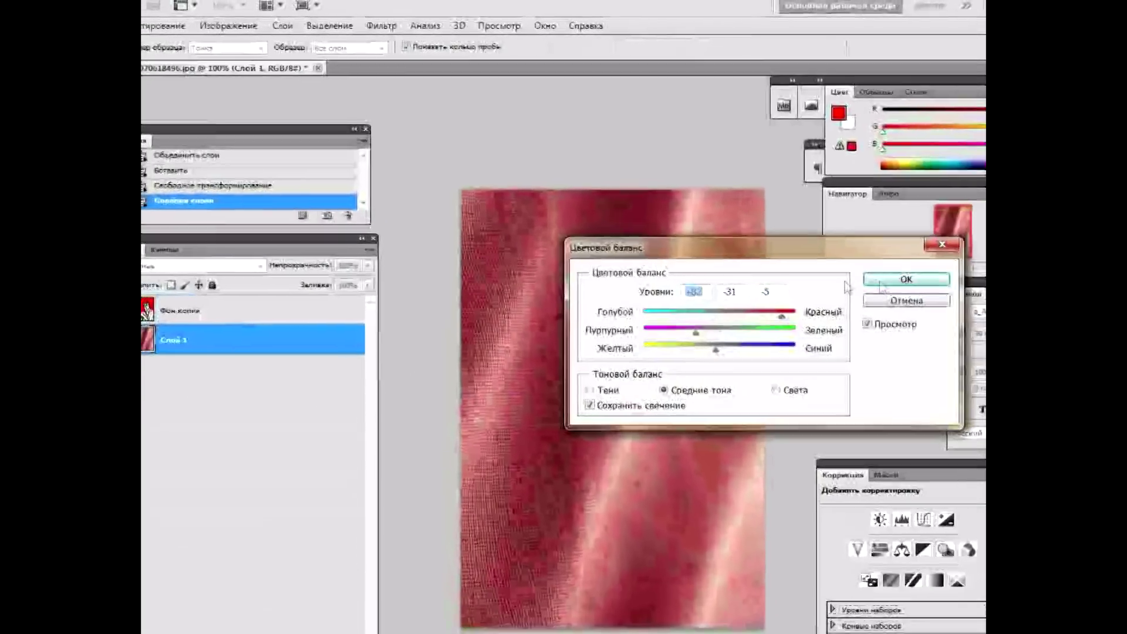
key(Return)
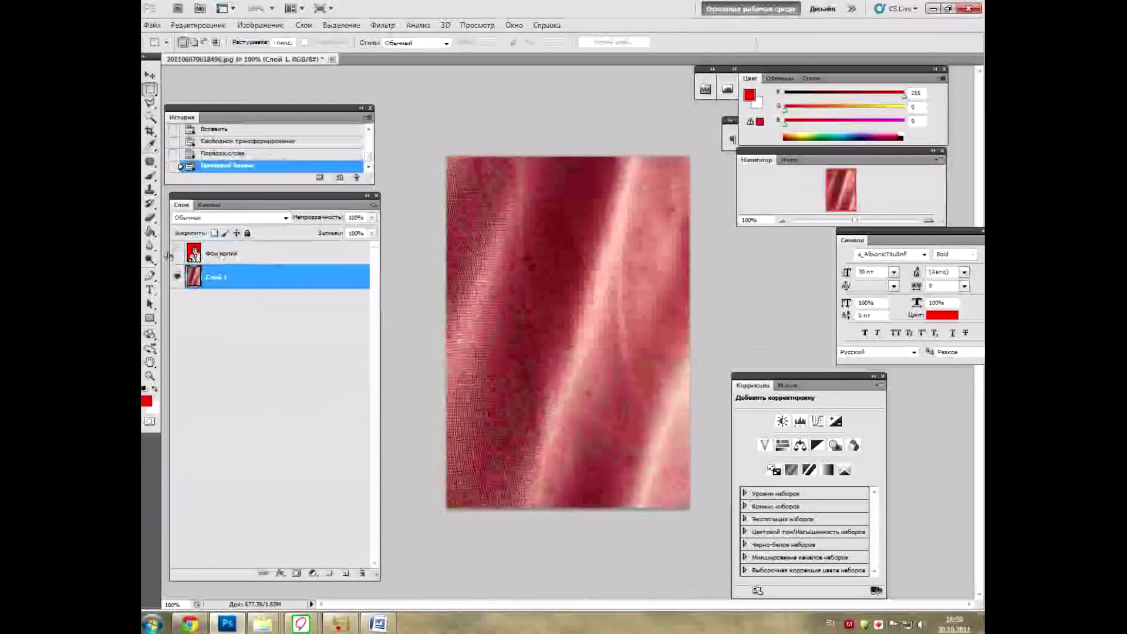
click(176, 253)
click(282, 254)
- Lower the Фон копия layer's opacity to about 48% so the red fabric shows through
click(372, 217)
drag(370, 233, 344, 233)
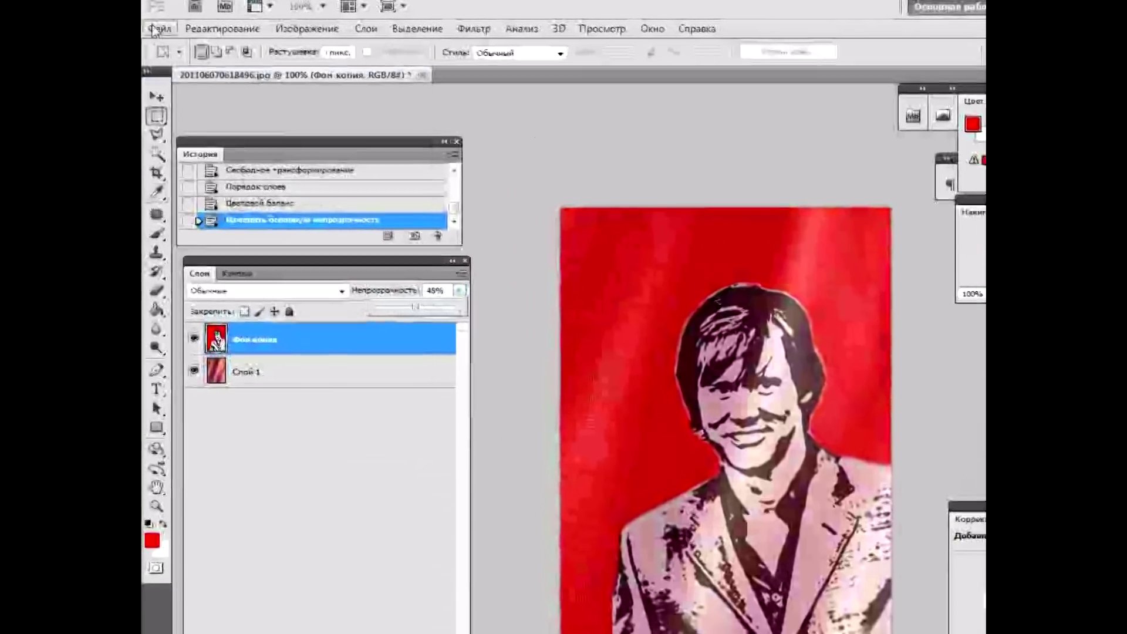
click(157, 28)
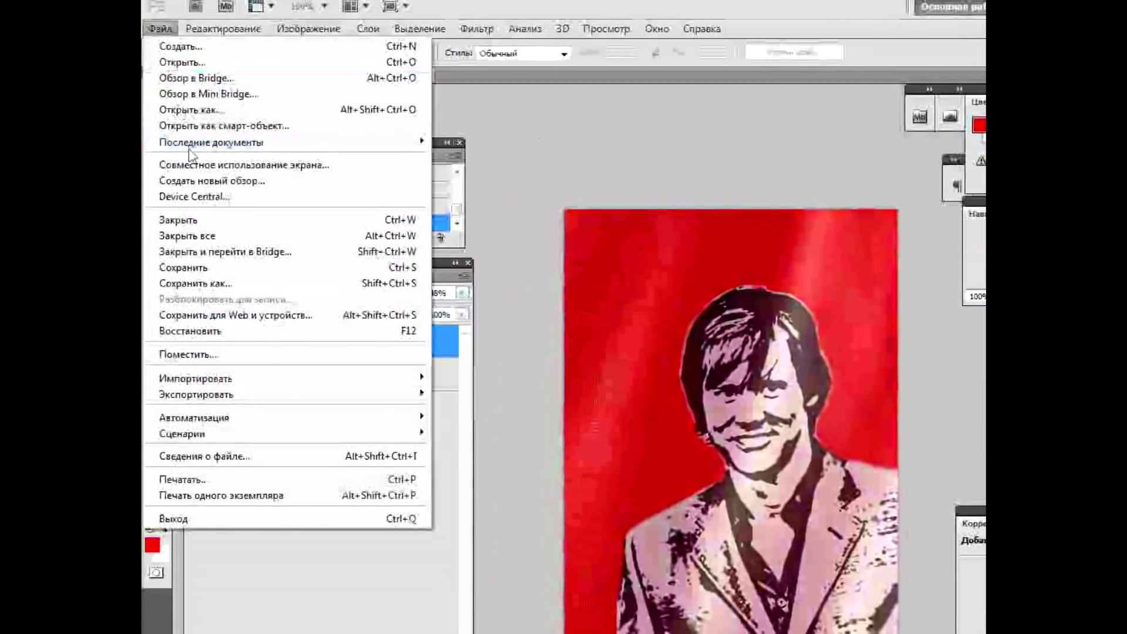
- Save the image as JPEG named Ava001 in the Джим folder, confirming the JPEG options
click(194, 283)
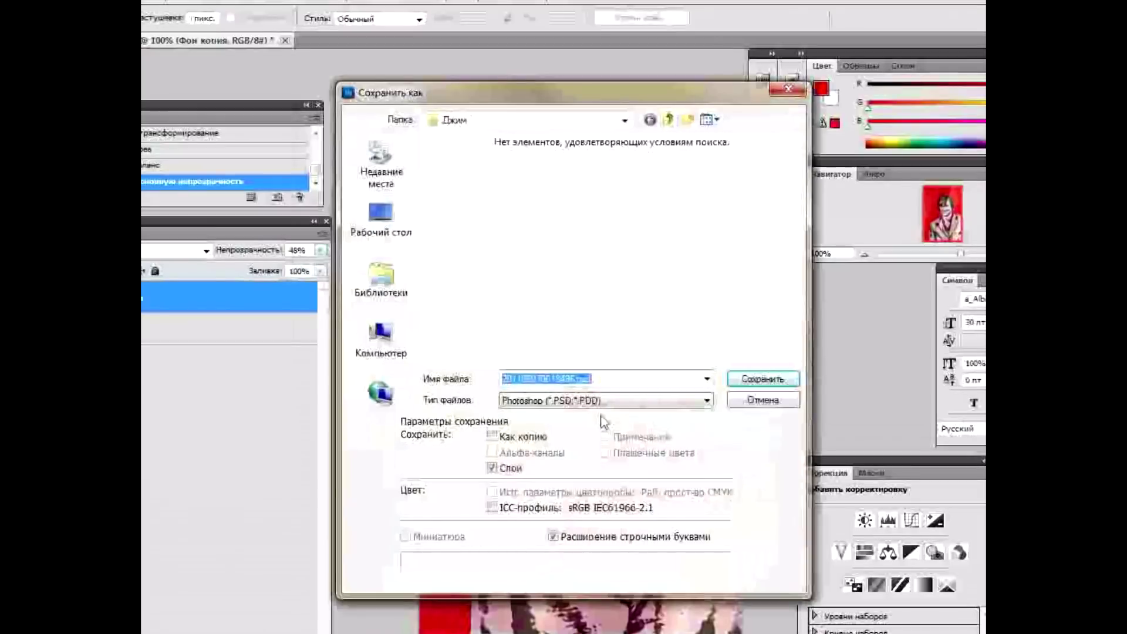
click(603, 400)
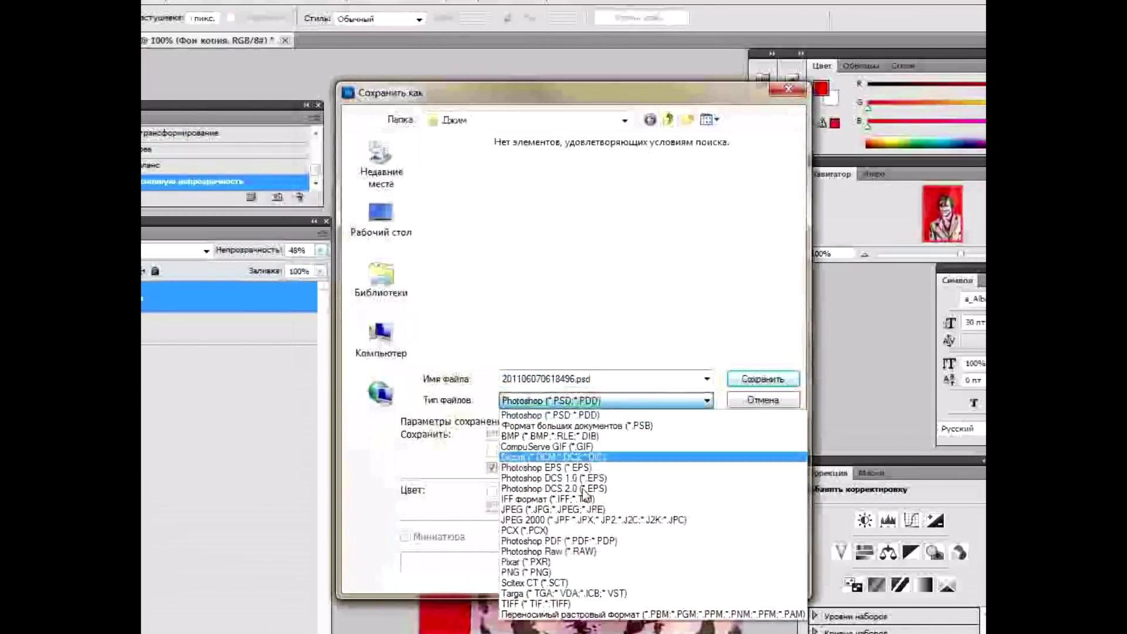
click(581, 513)
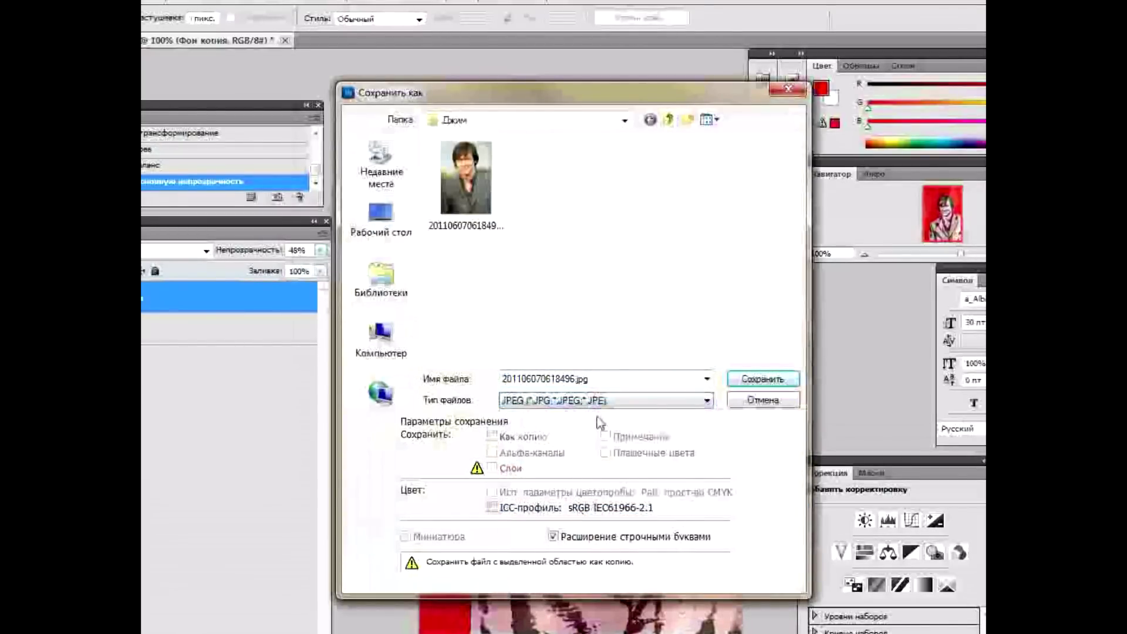
double_click(646, 380)
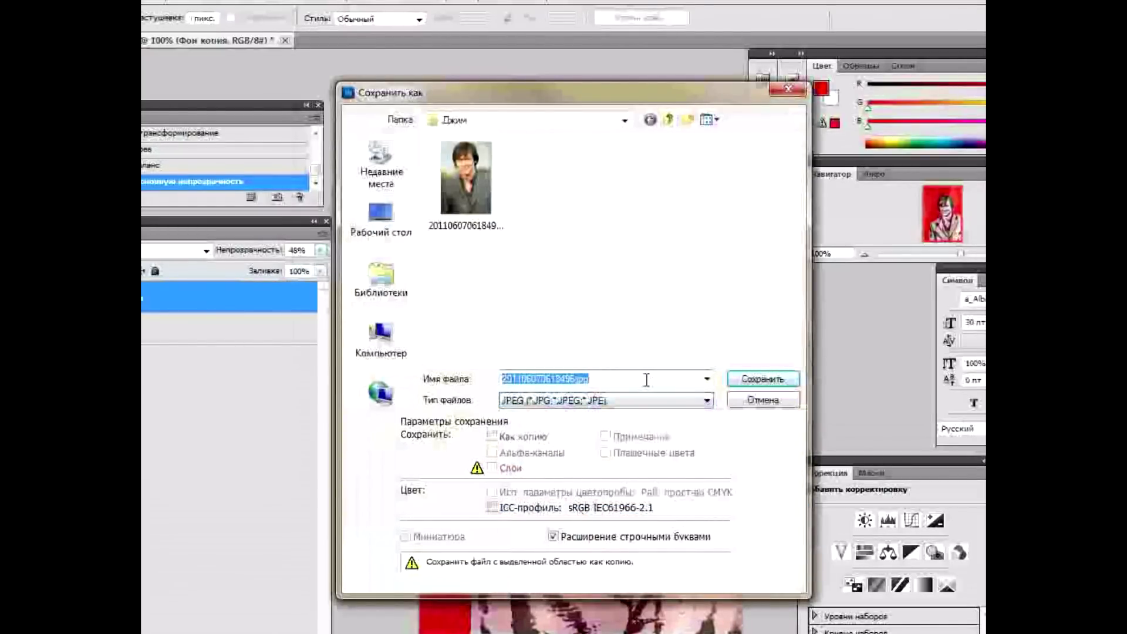
key(BackSpace)
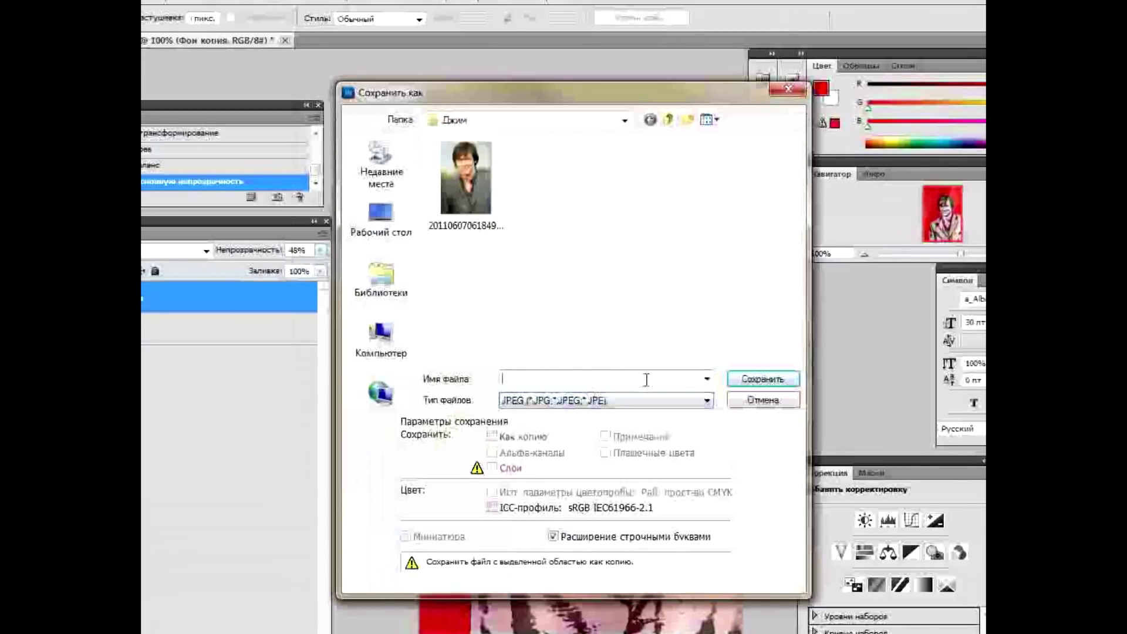
text(Ava01)
click(740, 383)
click(671, 188)
key(4)
key(8)
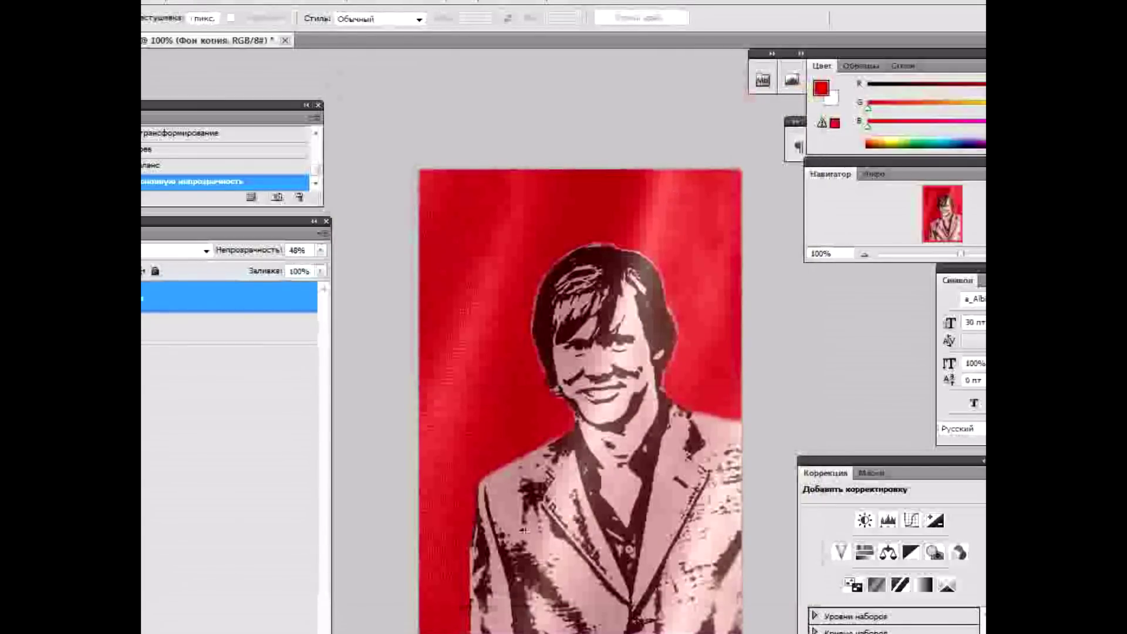